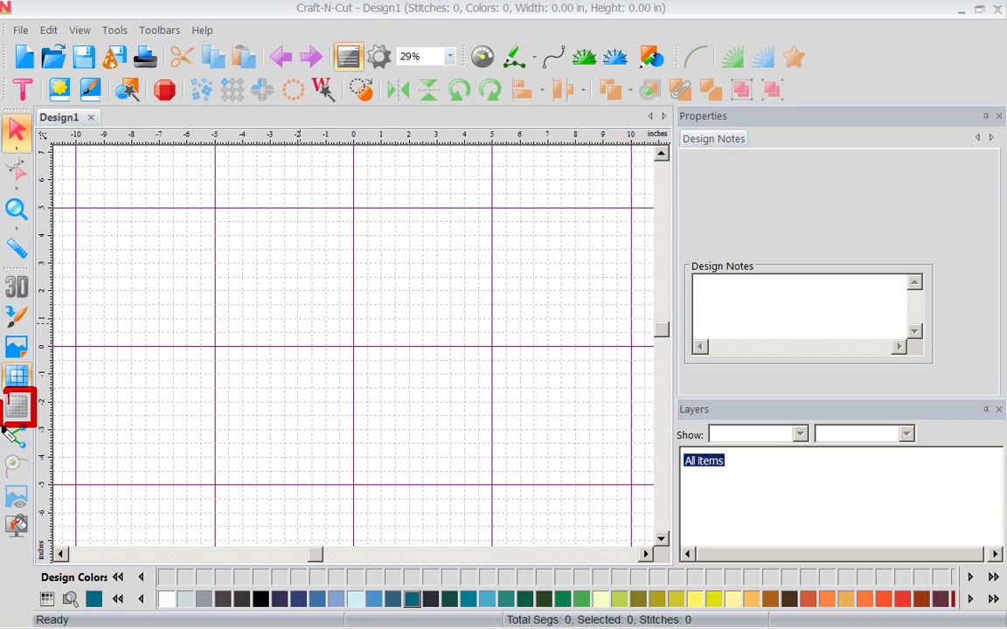
click(15, 411)
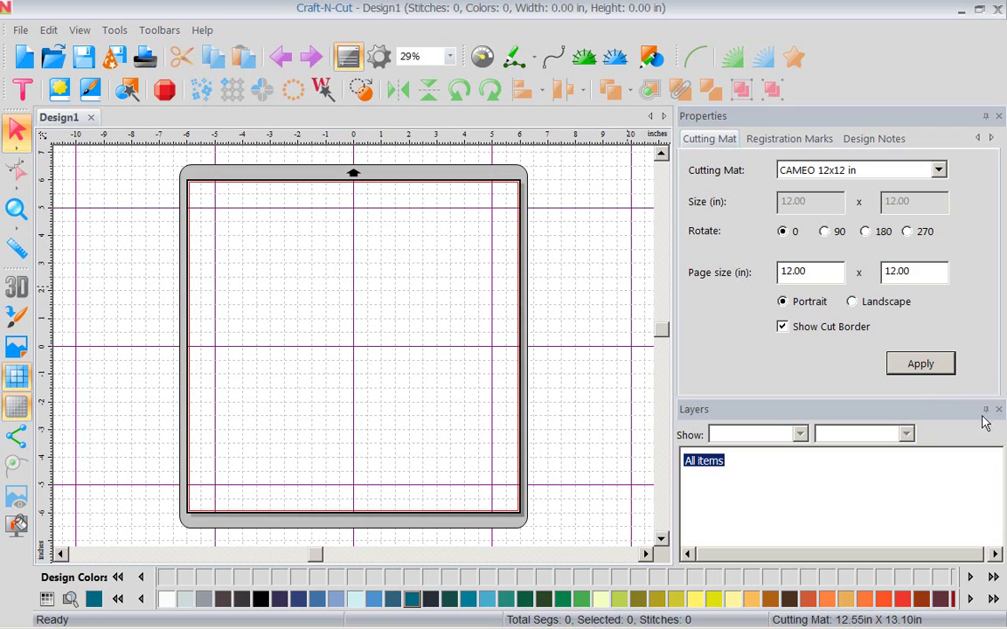
click(919, 372)
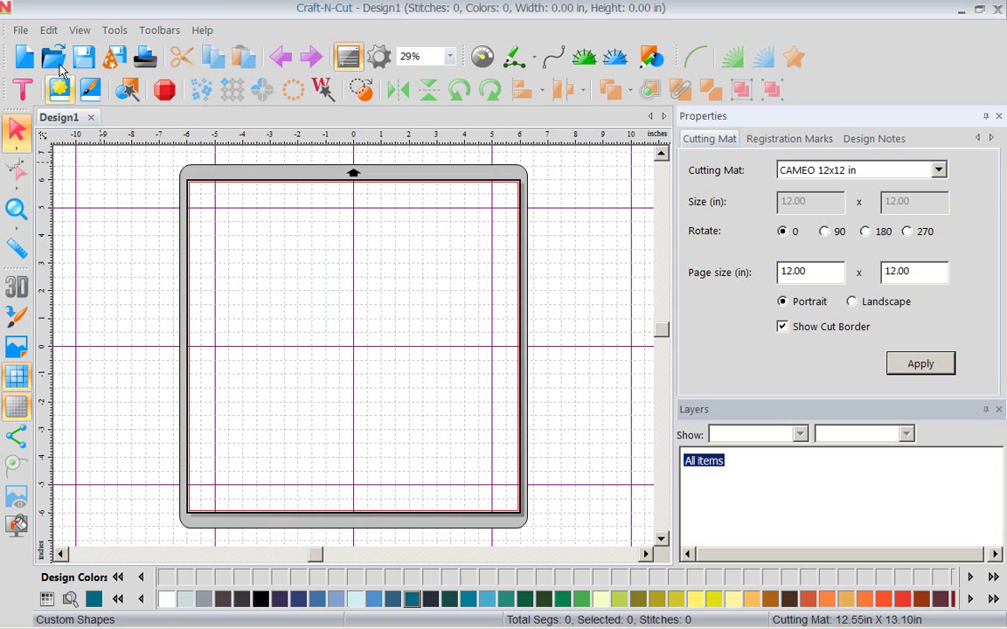
click(59, 90)
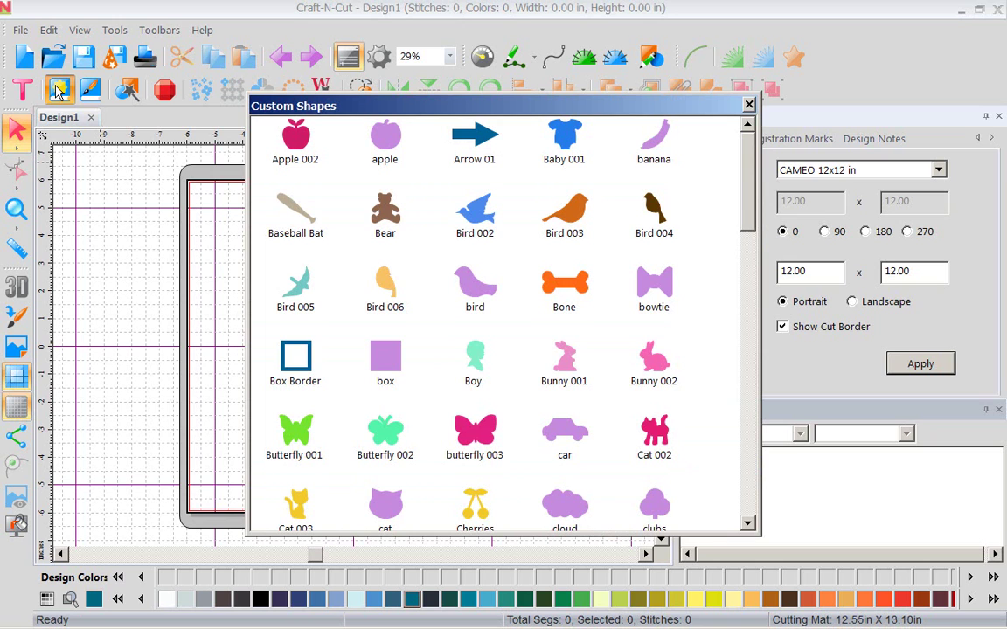
mouse_move(752, 186)
mouse_down()
mouse_move(749, 489)
mouse_move(750, 175)
mouse_up()
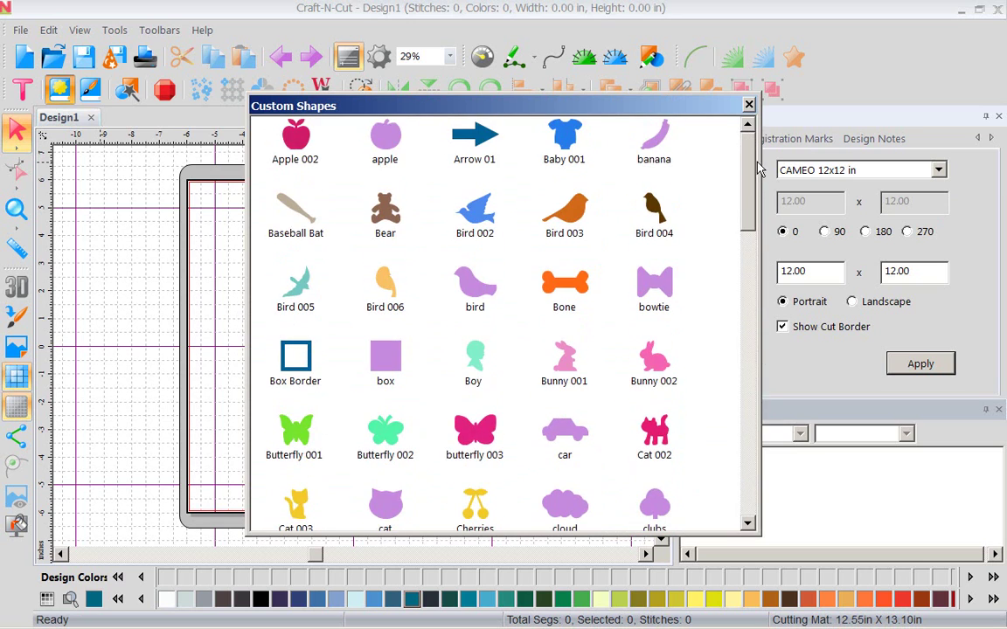
click(749, 105)
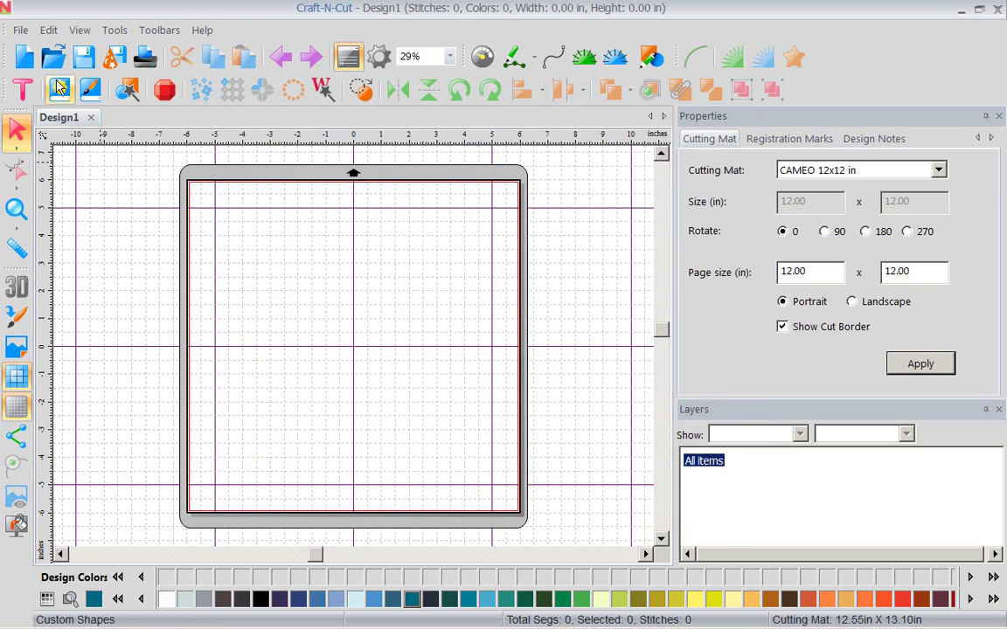
click(52, 57)
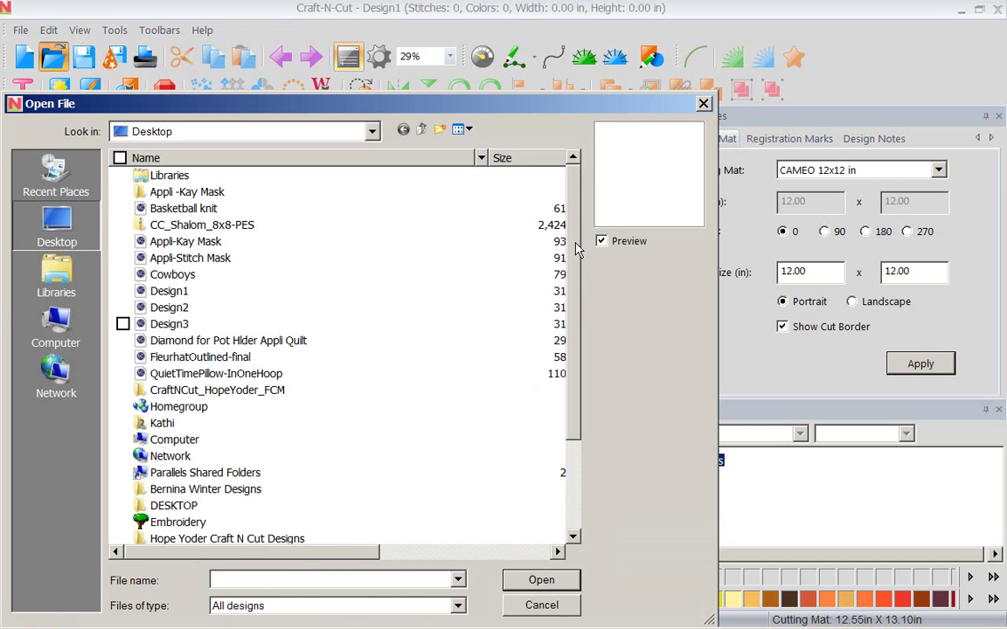
drag(579, 247, 573, 287)
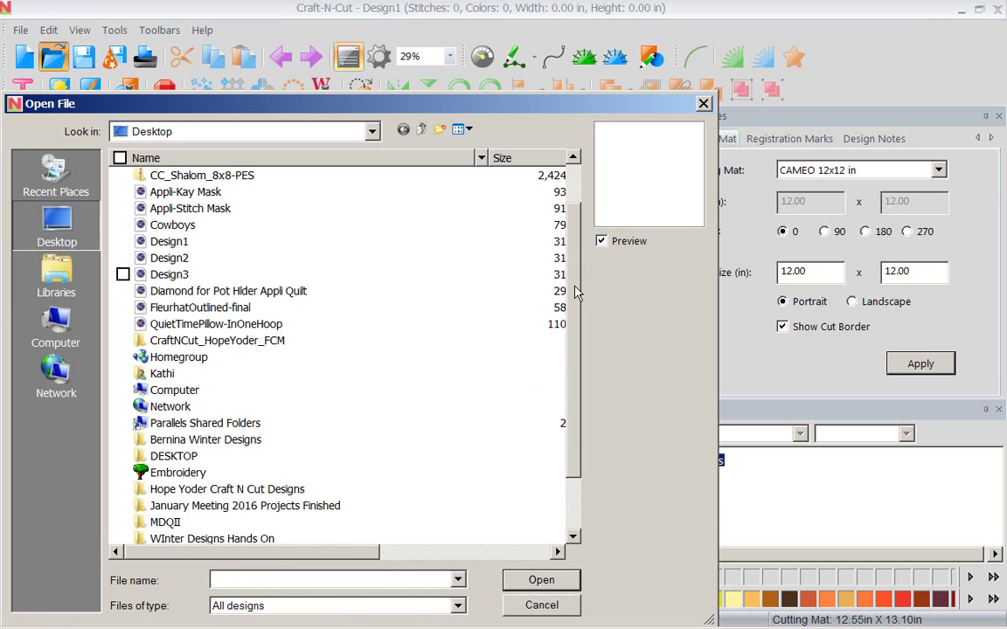
click(274, 490)
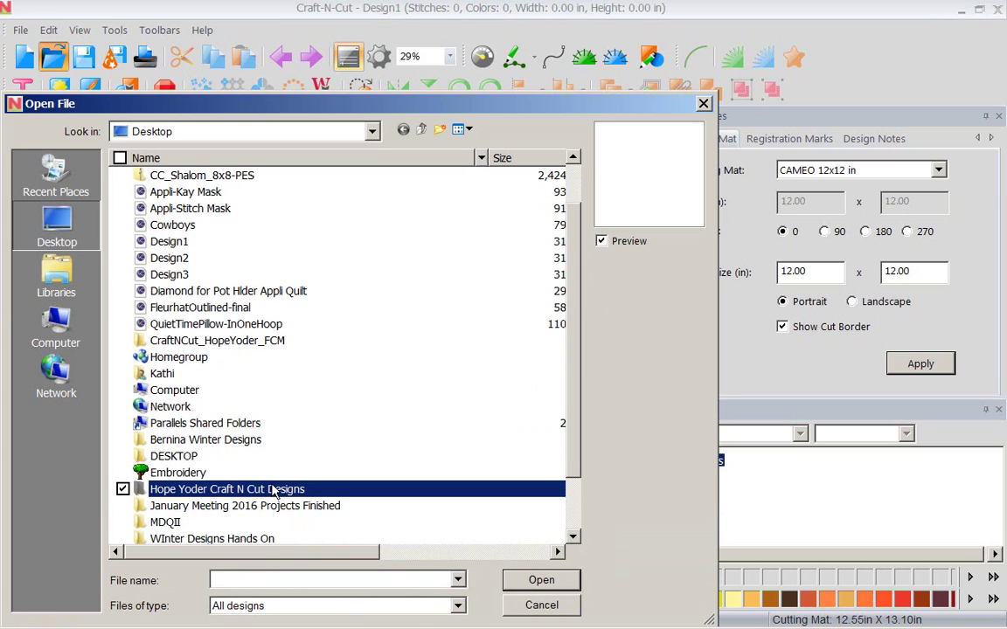
double_click(175, 489)
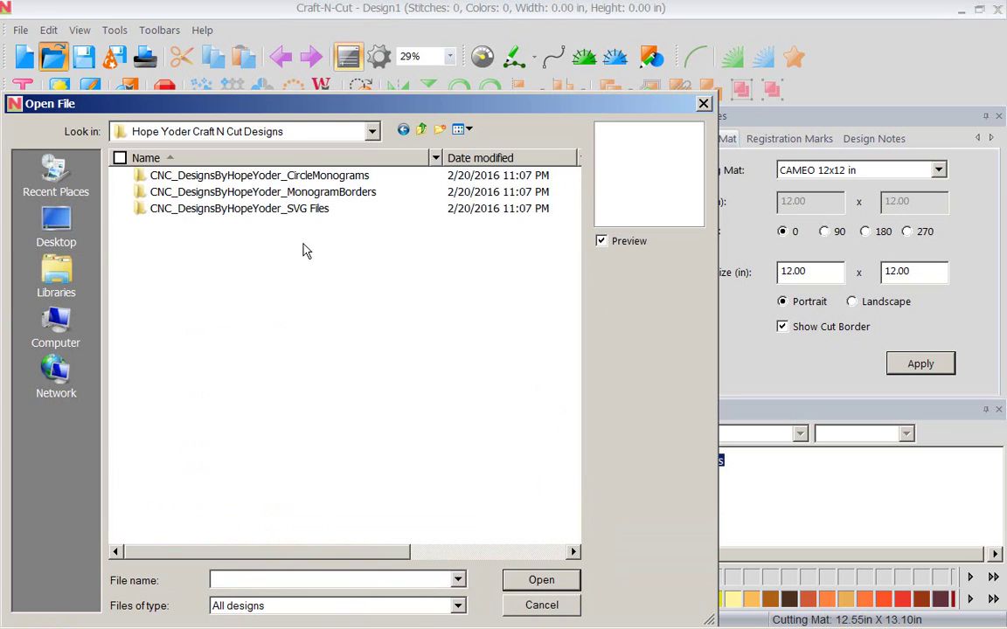
double_click(279, 212)
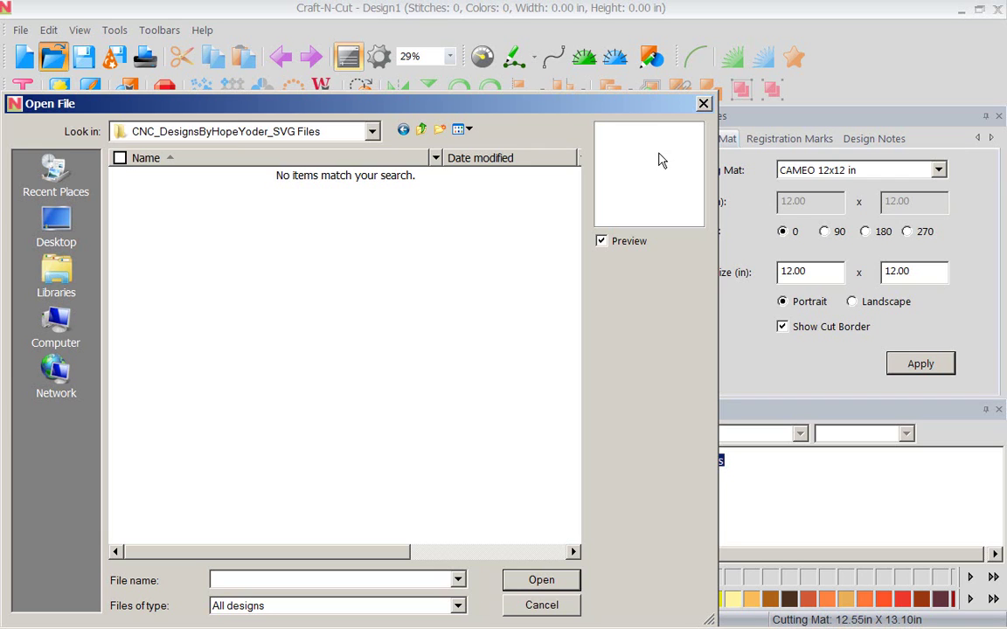
click(704, 103)
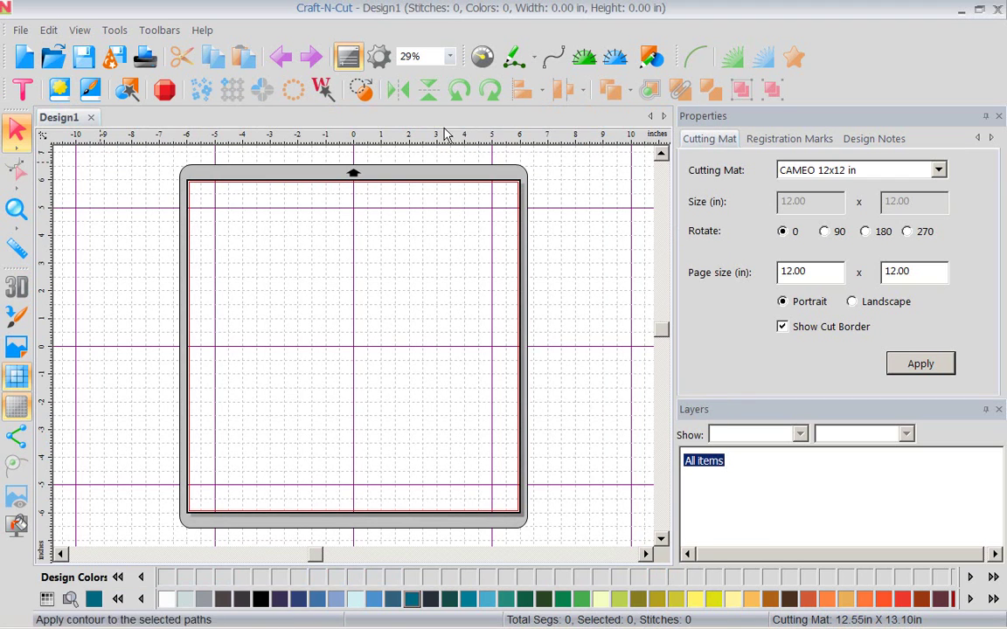
click(21, 31)
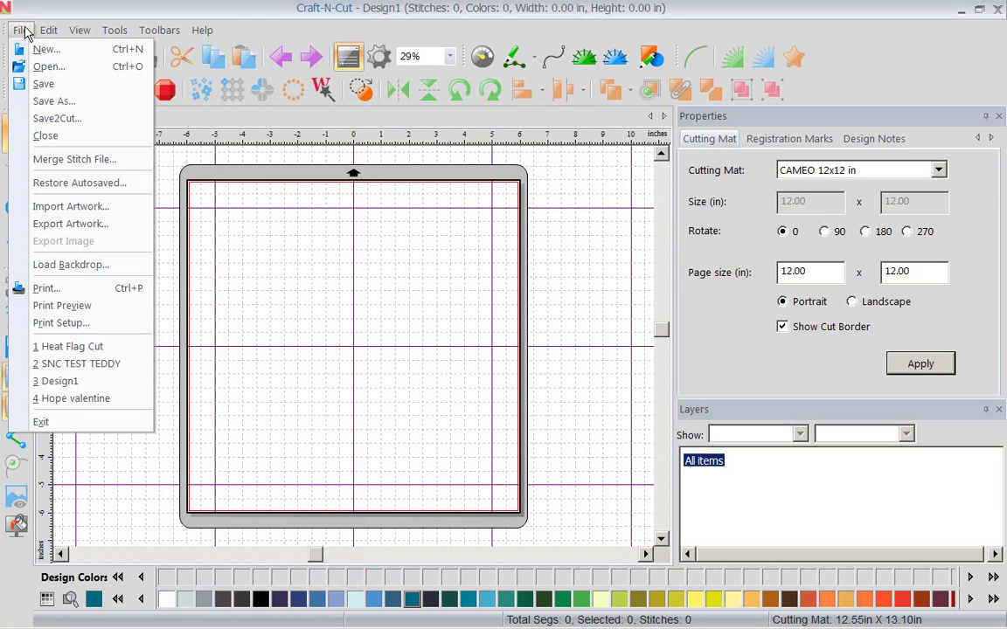
click(74, 159)
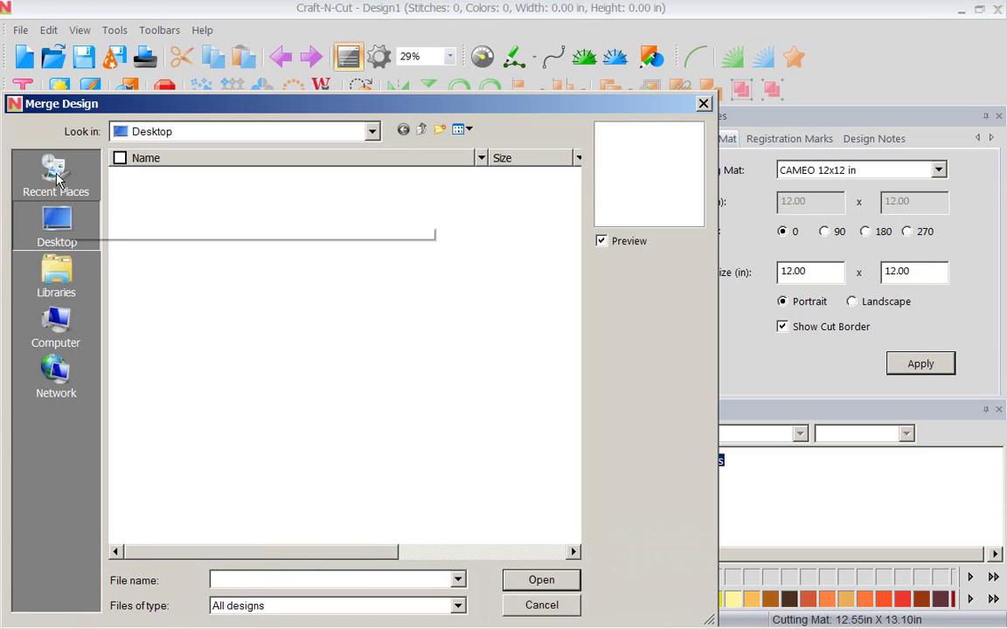
key(Escape)
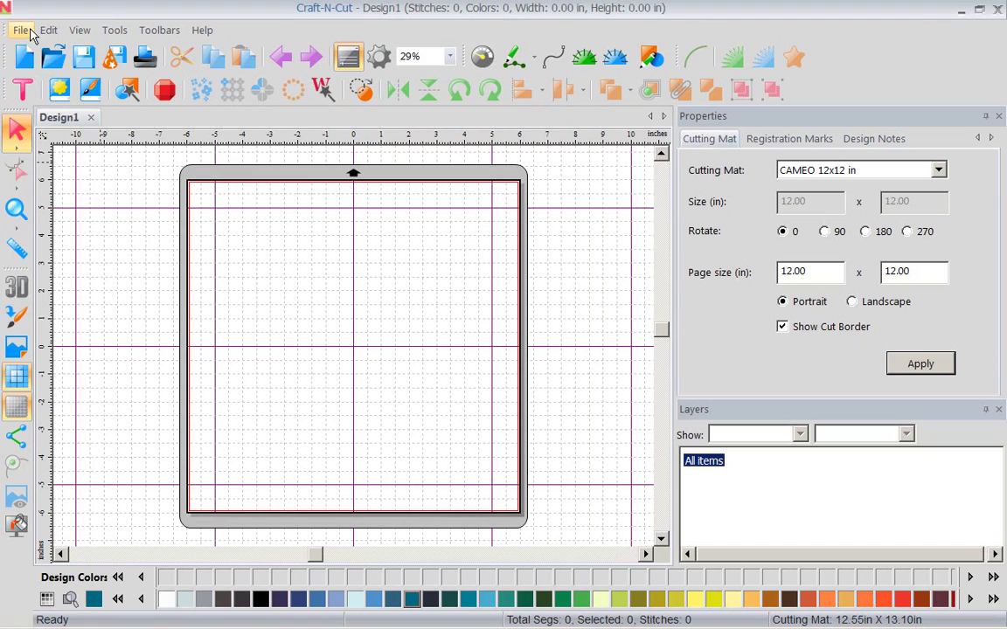
click(22, 31)
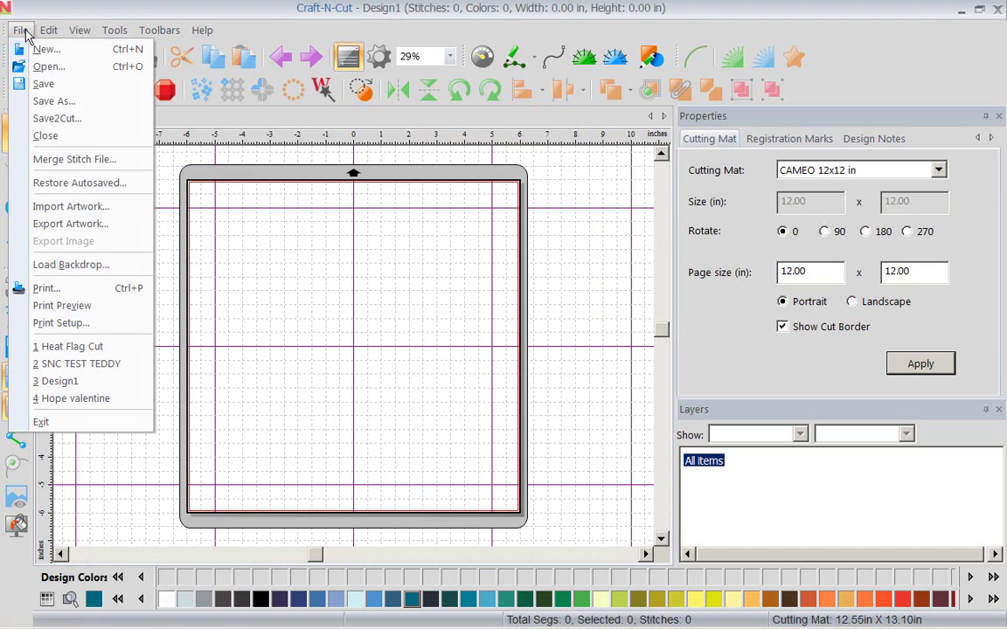
click(69, 207)
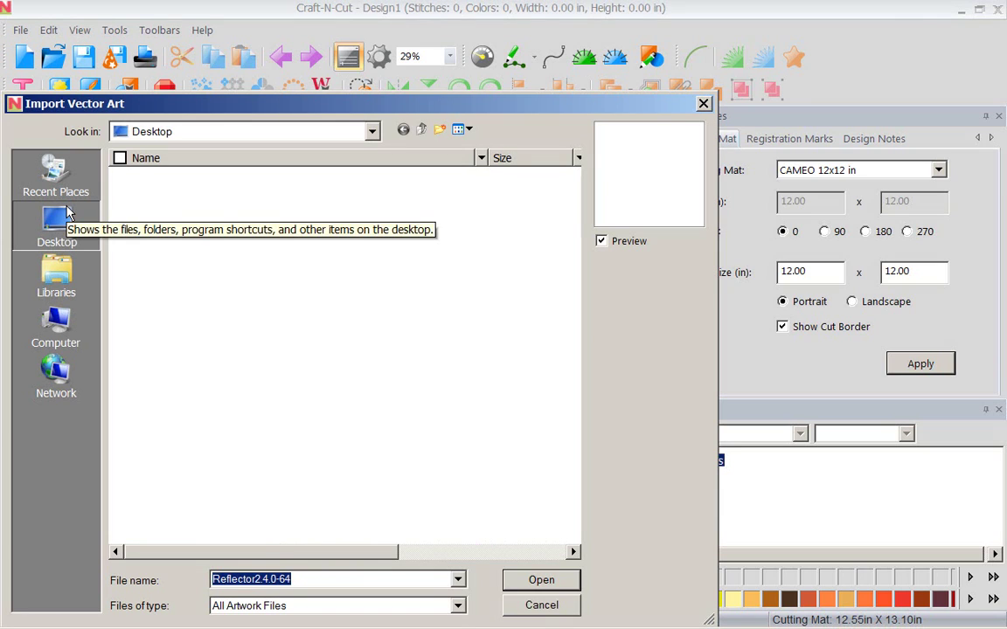
click(61, 218)
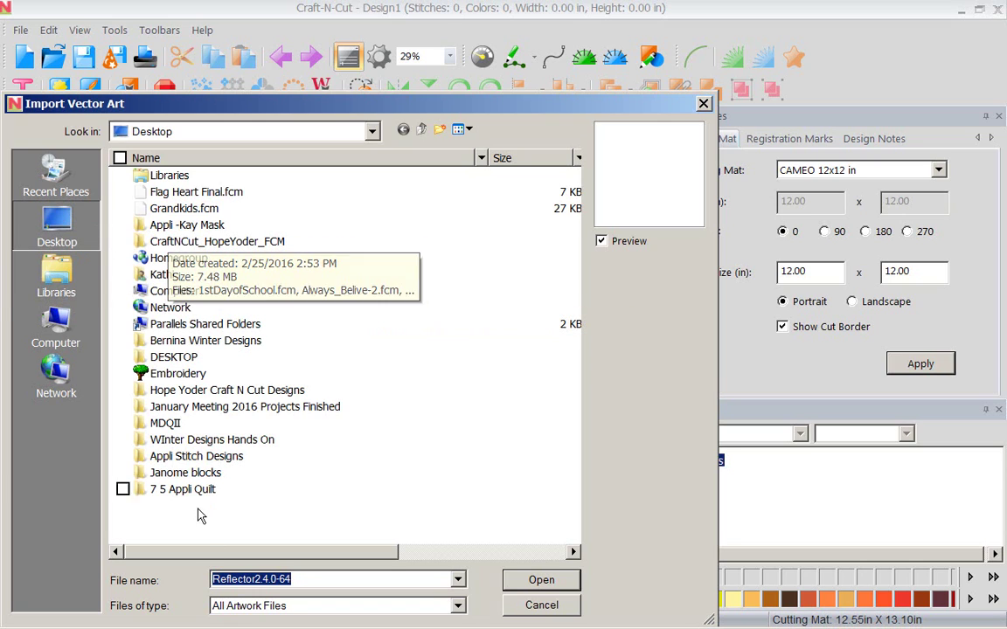
click(175, 391)
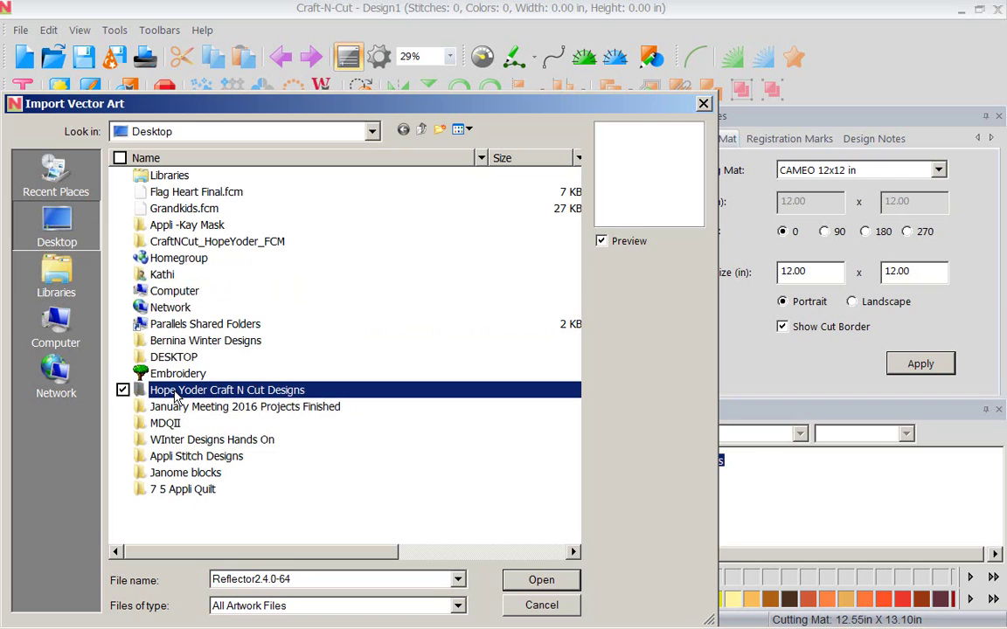
double_click(175, 393)
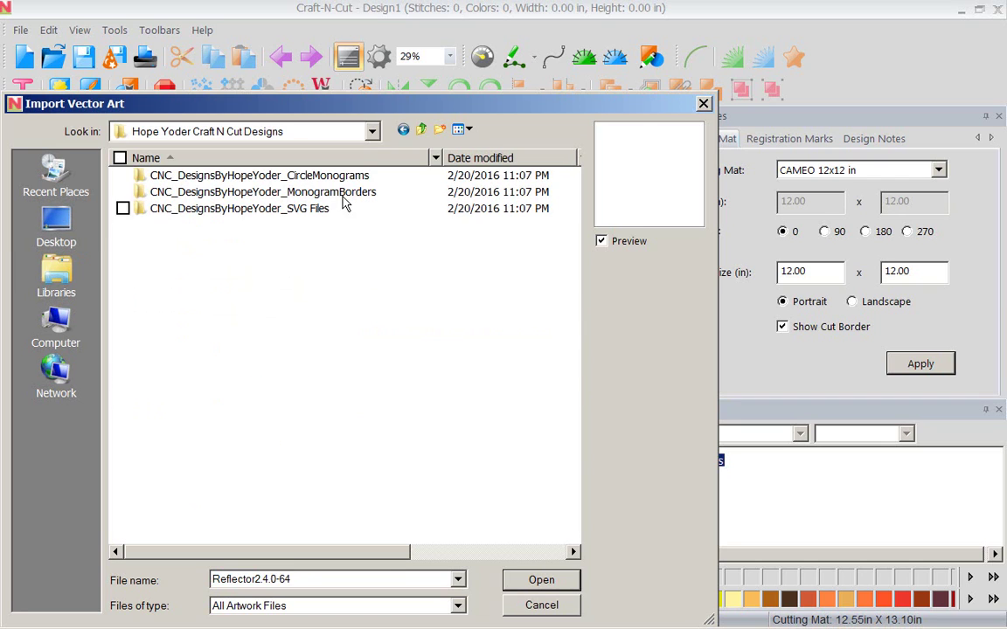
click(278, 210)
double_click(278, 210)
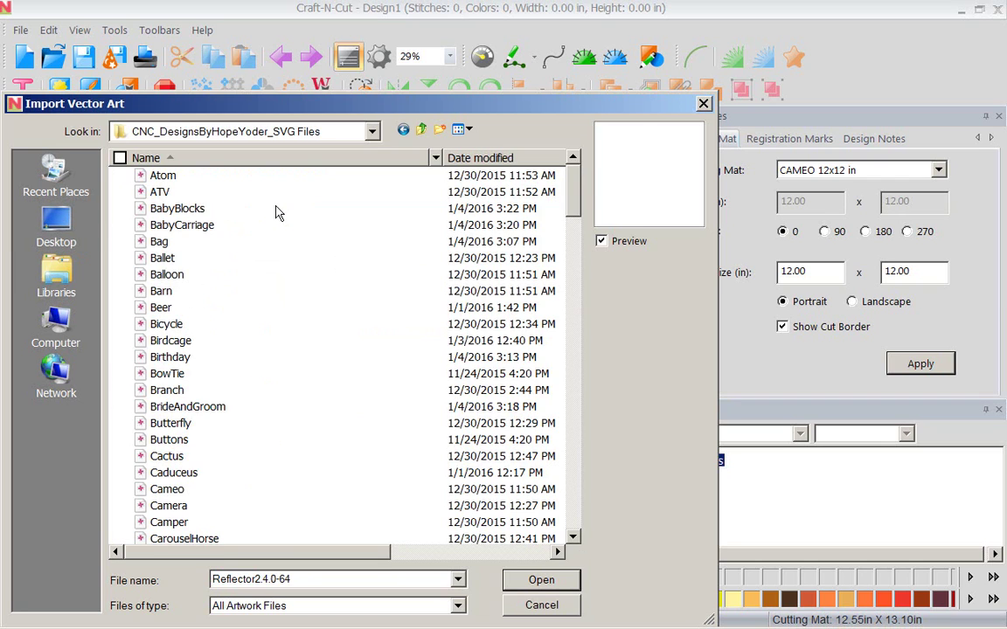
click(464, 175)
key(Down)
key(Down)
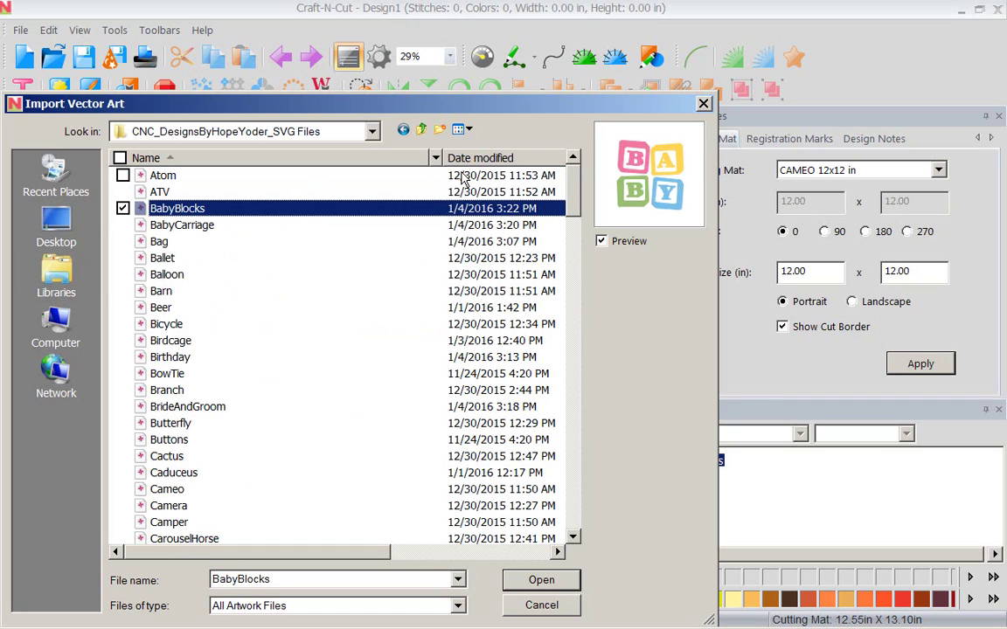
key(Down)
key(Down)
key(Down)
key(Down)
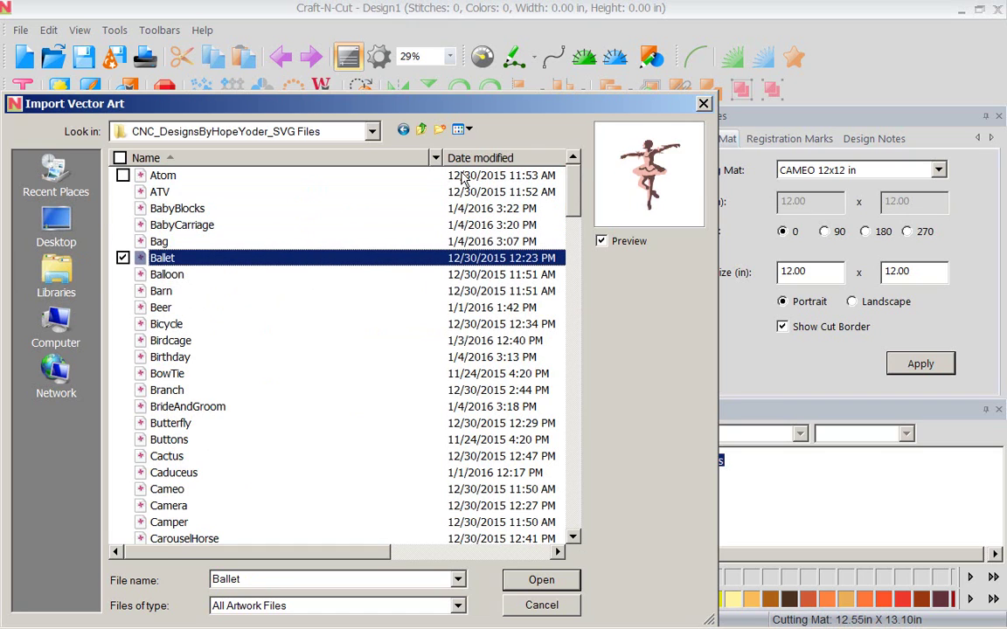
key(Down)
key(Down)
key(Down)
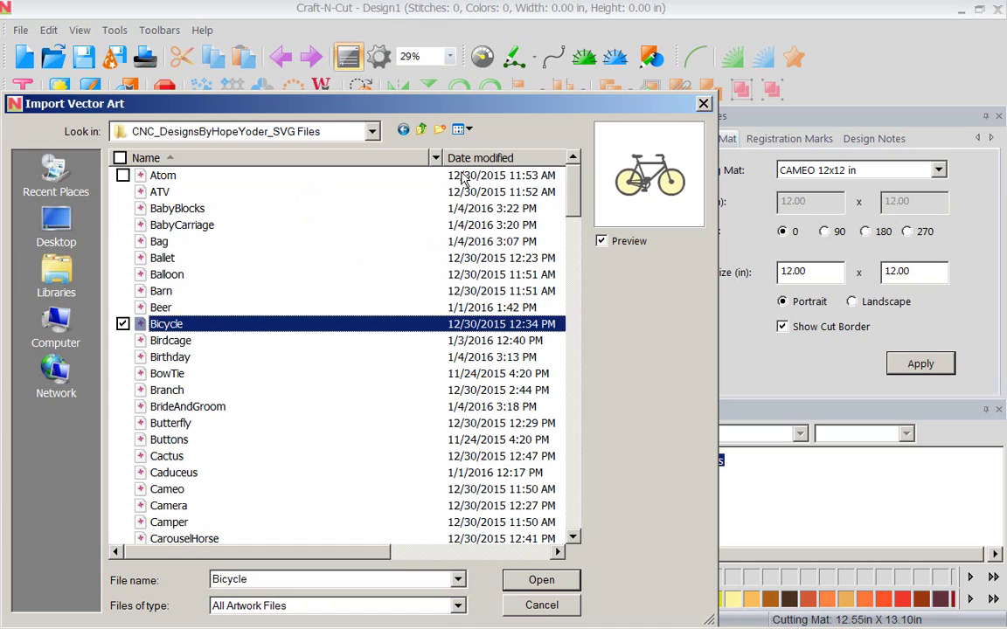
key(Down)
key(Down)
key(Down)
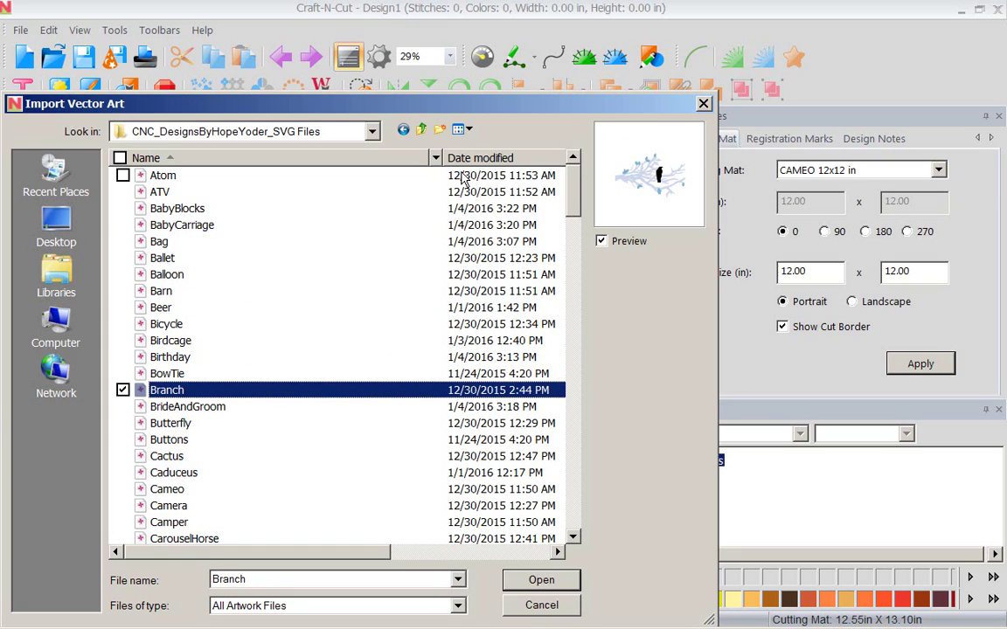
key(Down)
key(Up)
click(190, 408)
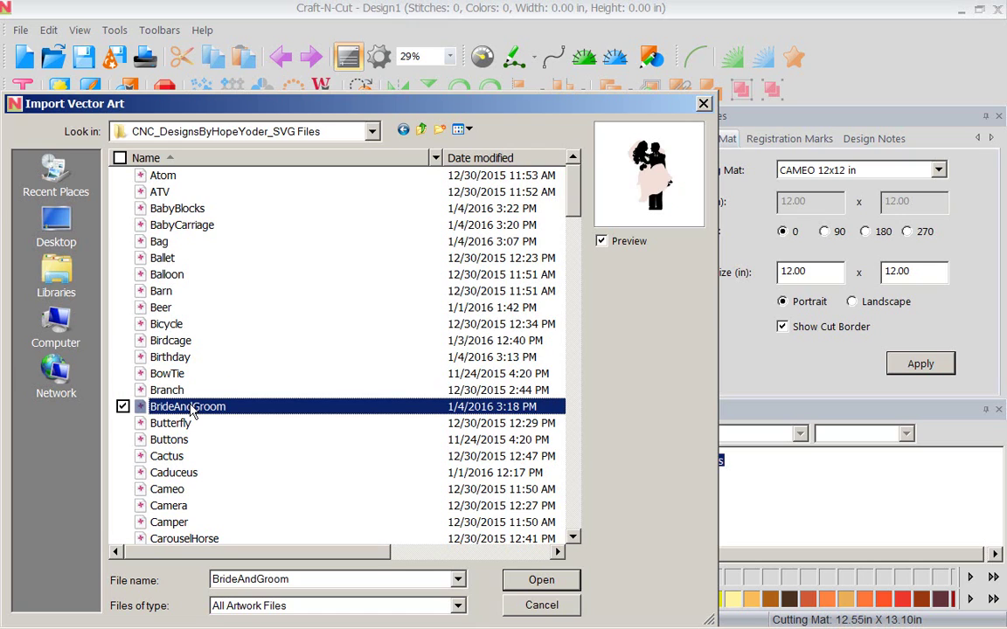
key(Down)
key(Down)
key(Down)
key(Down)
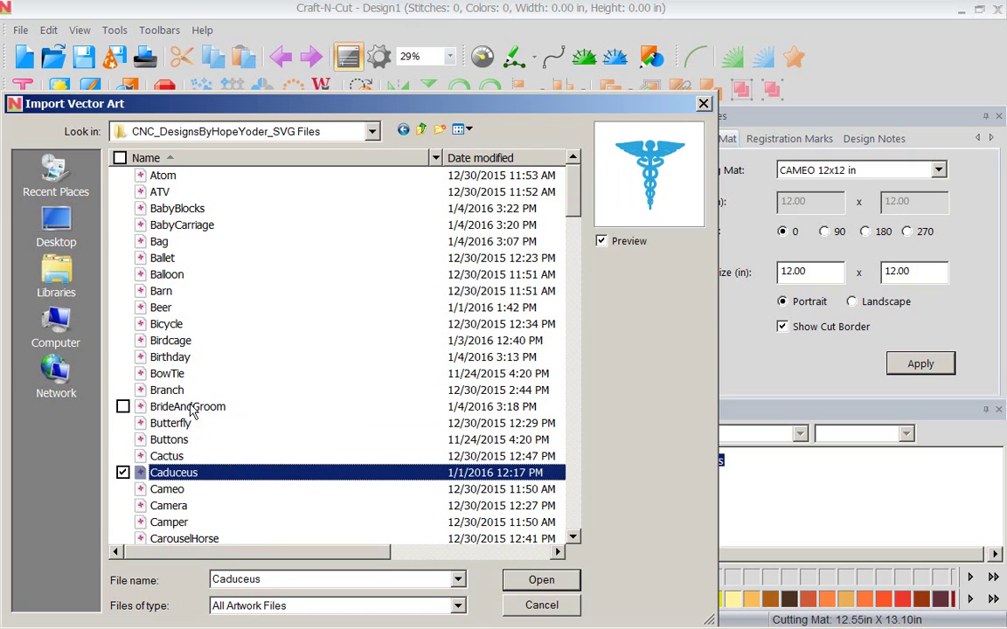
key(Down)
key(Down)
key(Down)
key(Down)
key(Down)
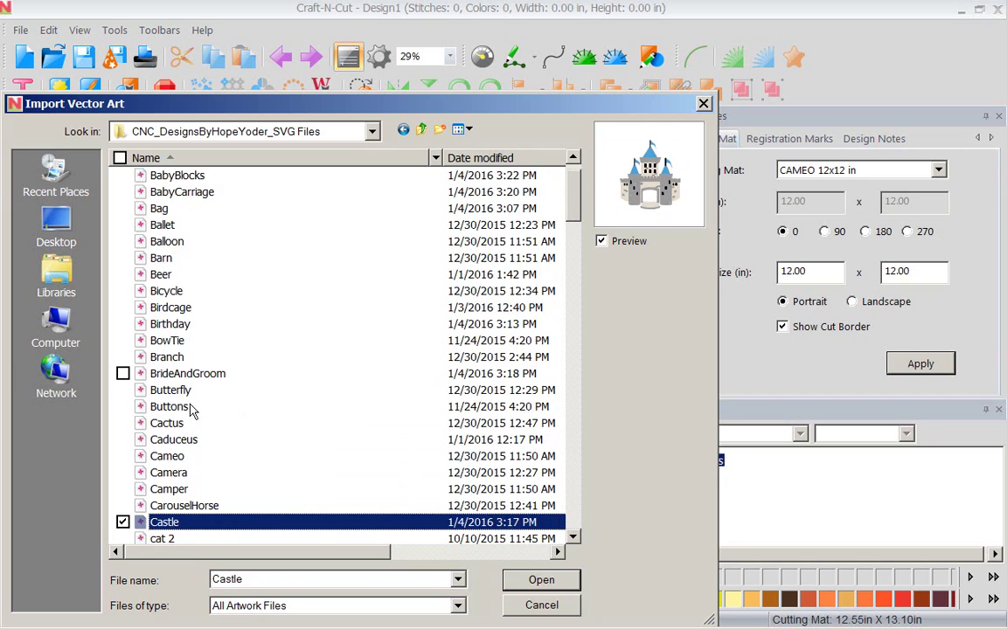
key(Down)
key(Down)
key(Down)
key(Down)
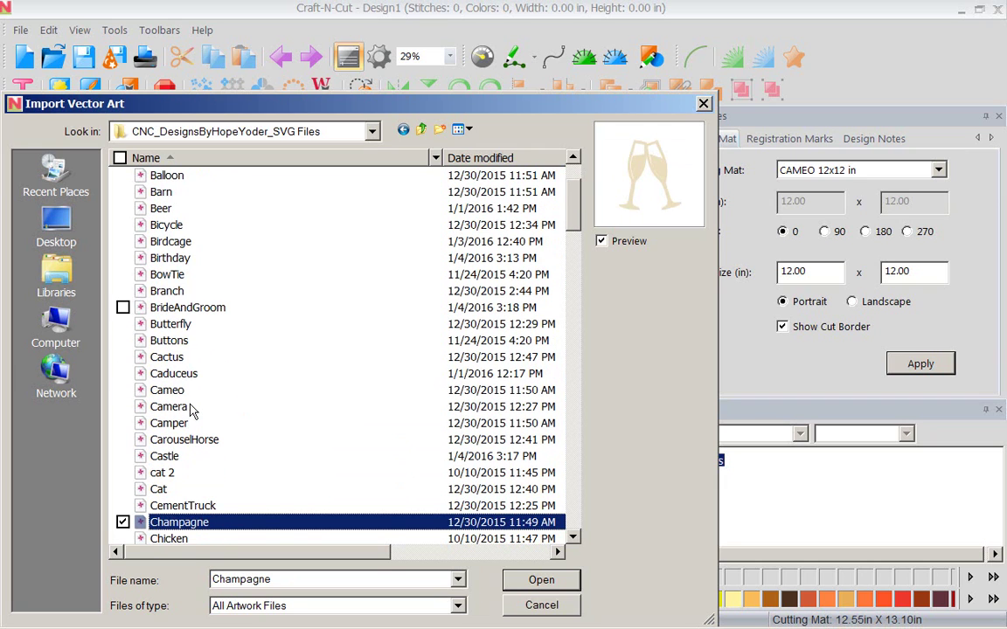
click(704, 104)
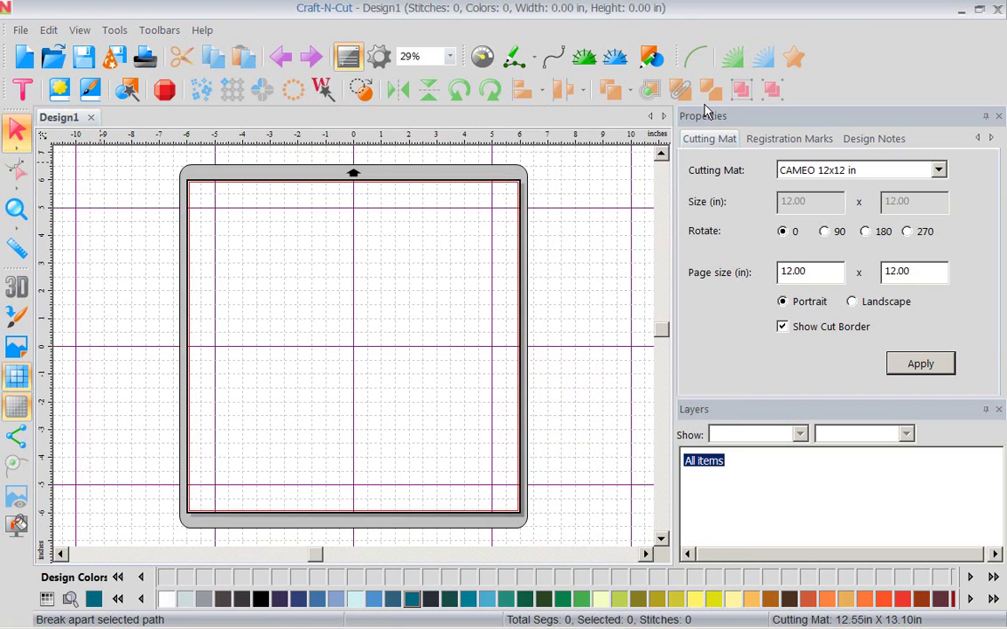
- Insert the teal cloud from Custom Shapes and move it to the mat's upper-left area
click(61, 92)
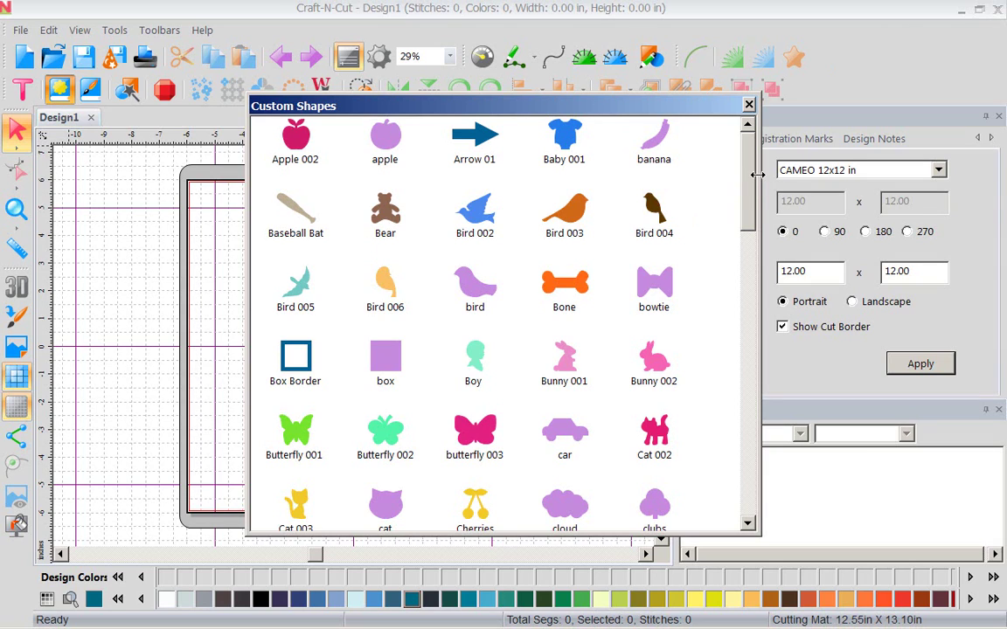
drag(751, 173, 756, 229)
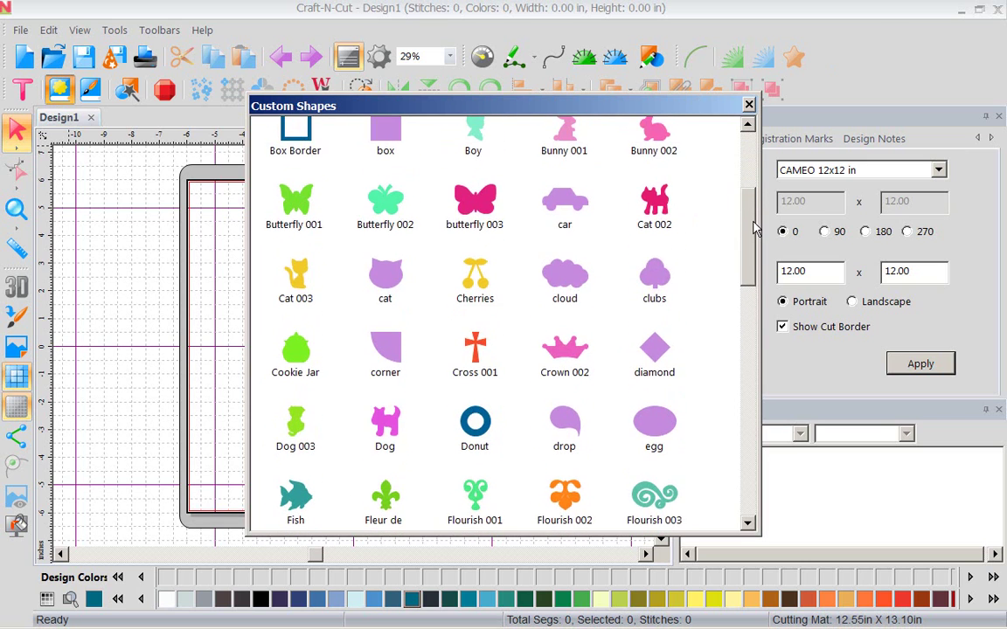
double_click(566, 274)
drag(356, 350, 272, 233)
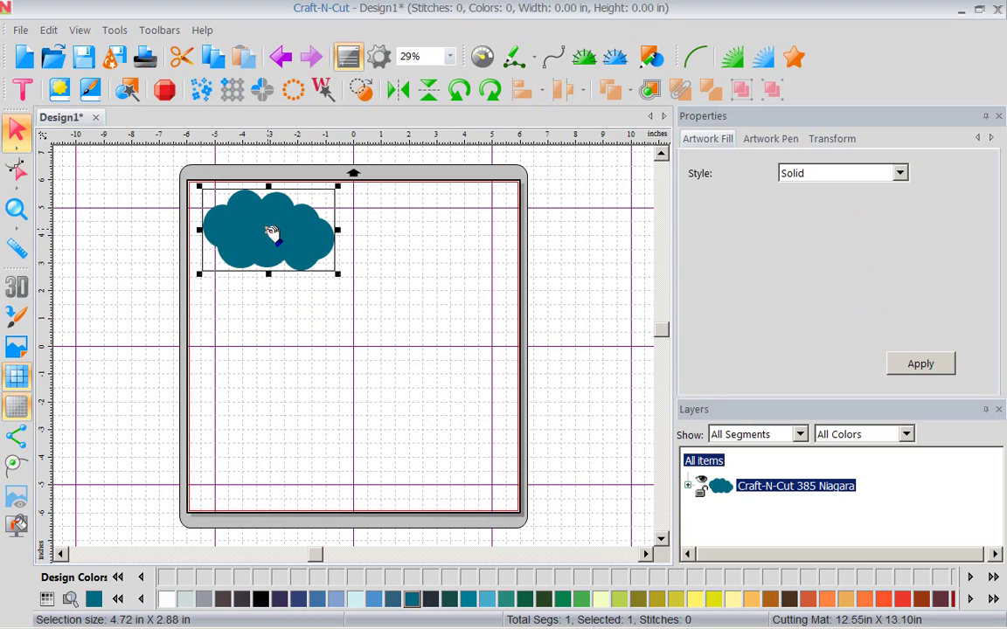
- Copy and paste the 4.72 x 2.88 in cloud, placing the duplicate directly below the original
right_click(272, 232)
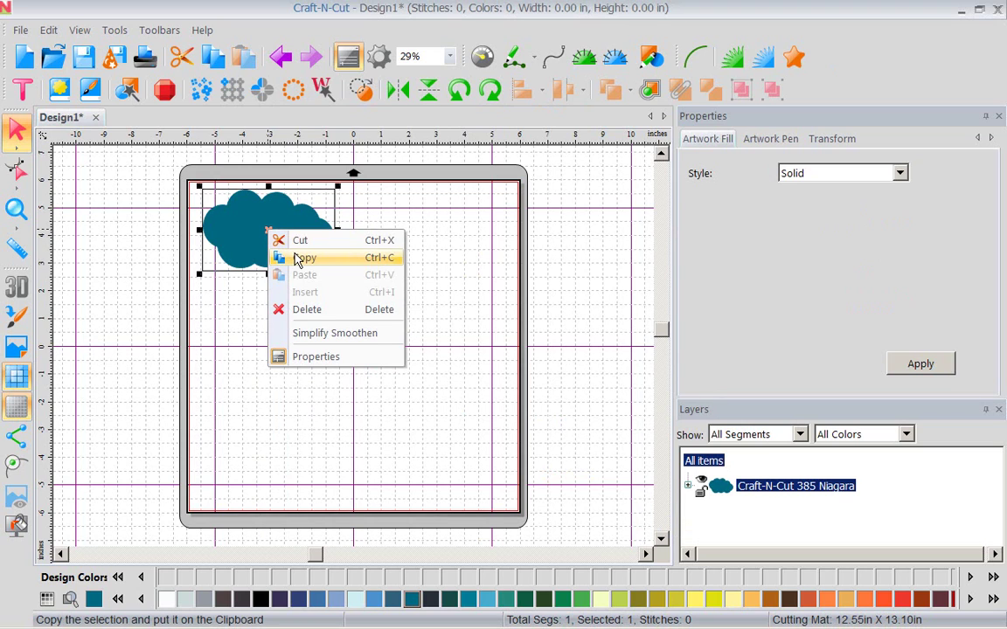
click(280, 242)
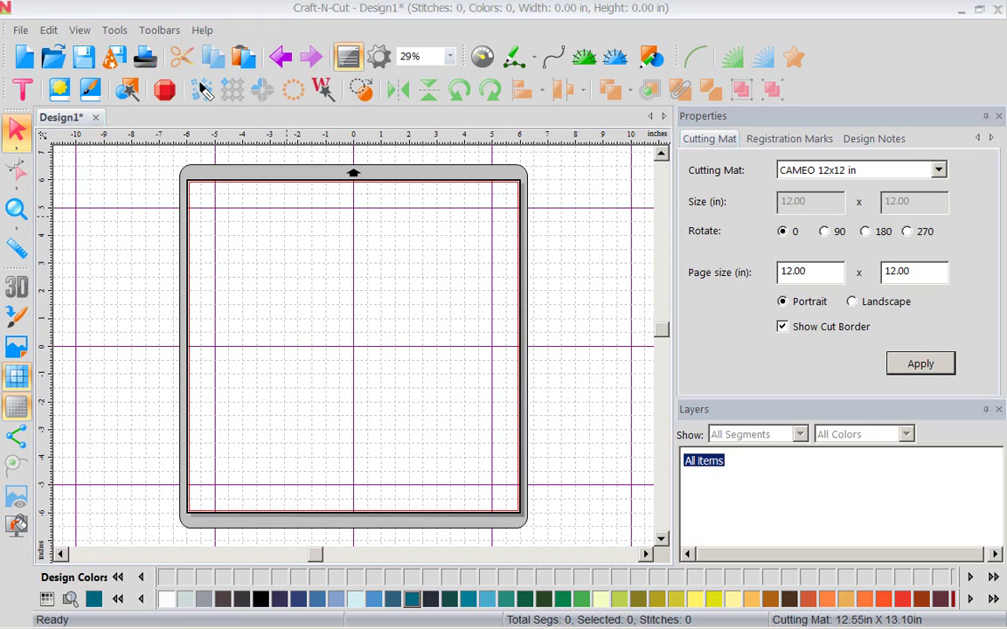
click(277, 59)
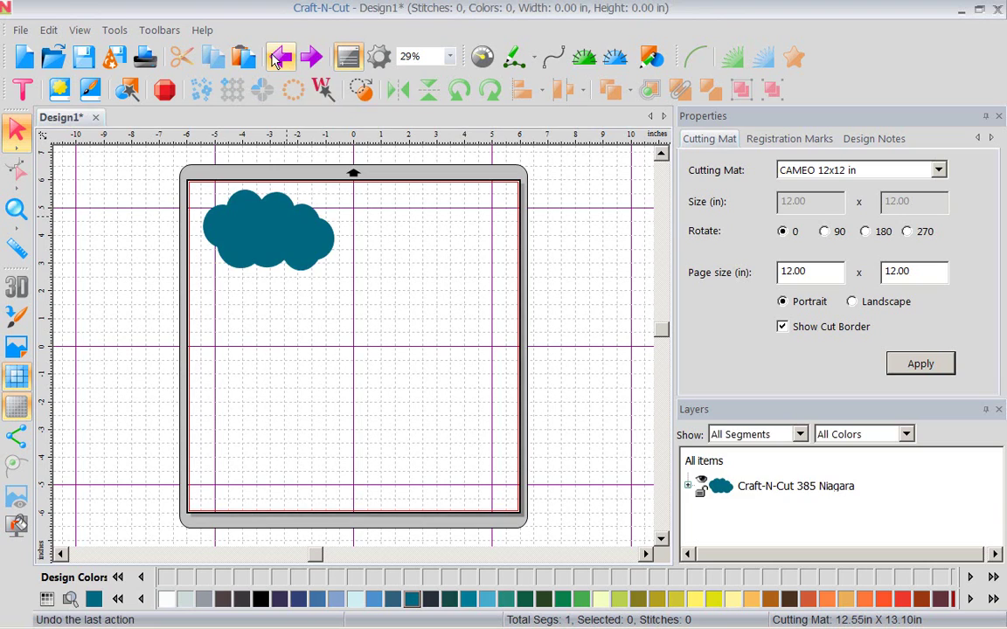
click(245, 243)
right_click(245, 243)
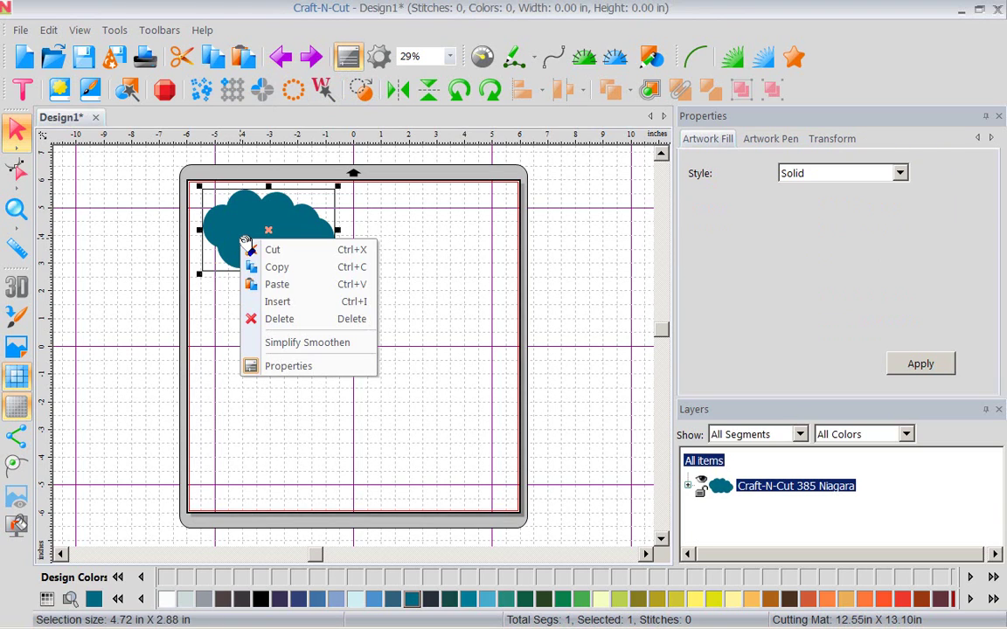
click(271, 266)
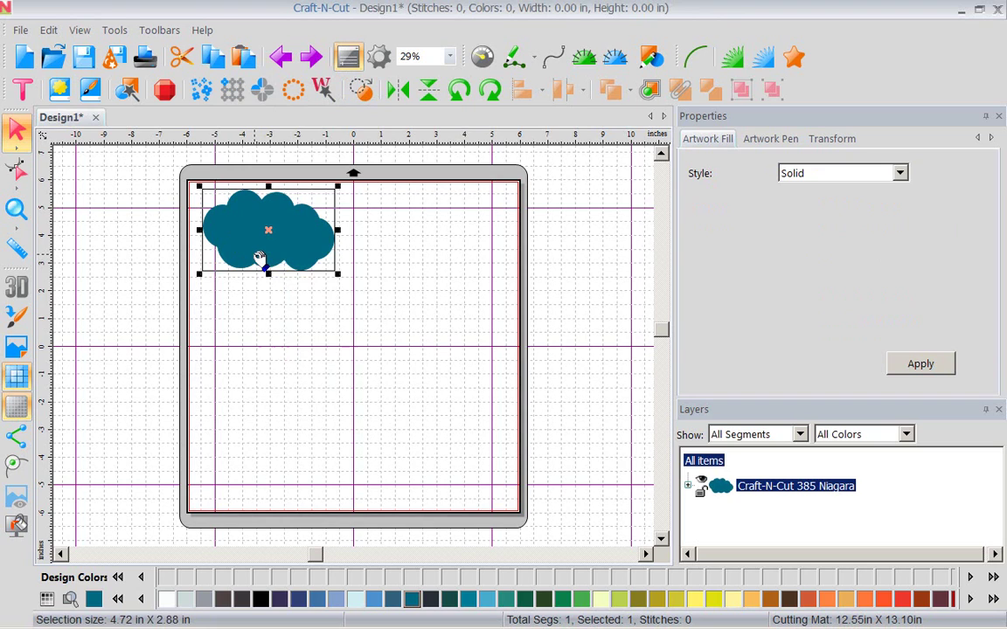
right_click(260, 259)
click(290, 299)
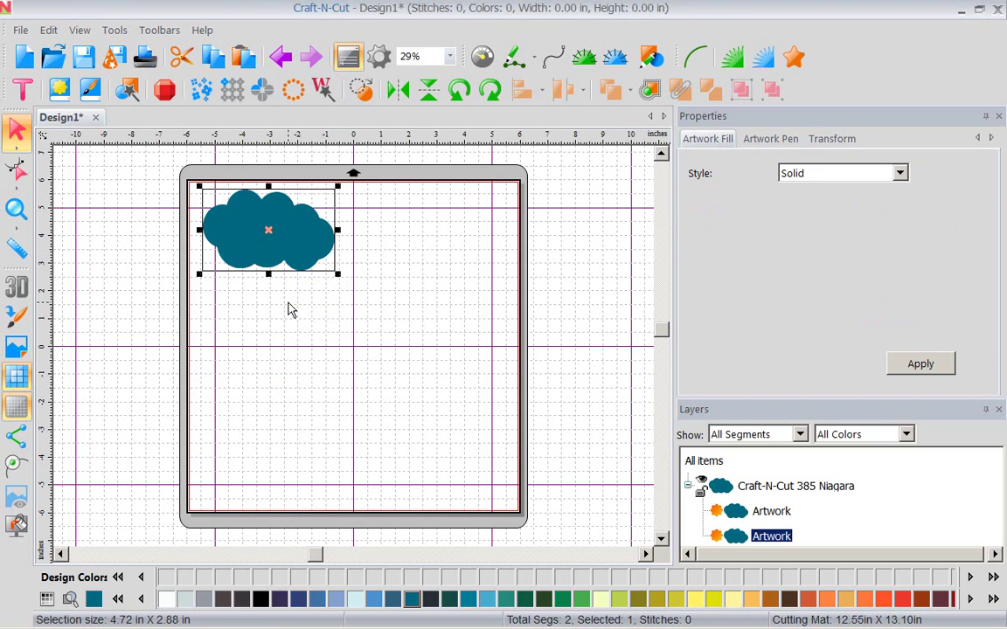
drag(272, 232, 270, 317)
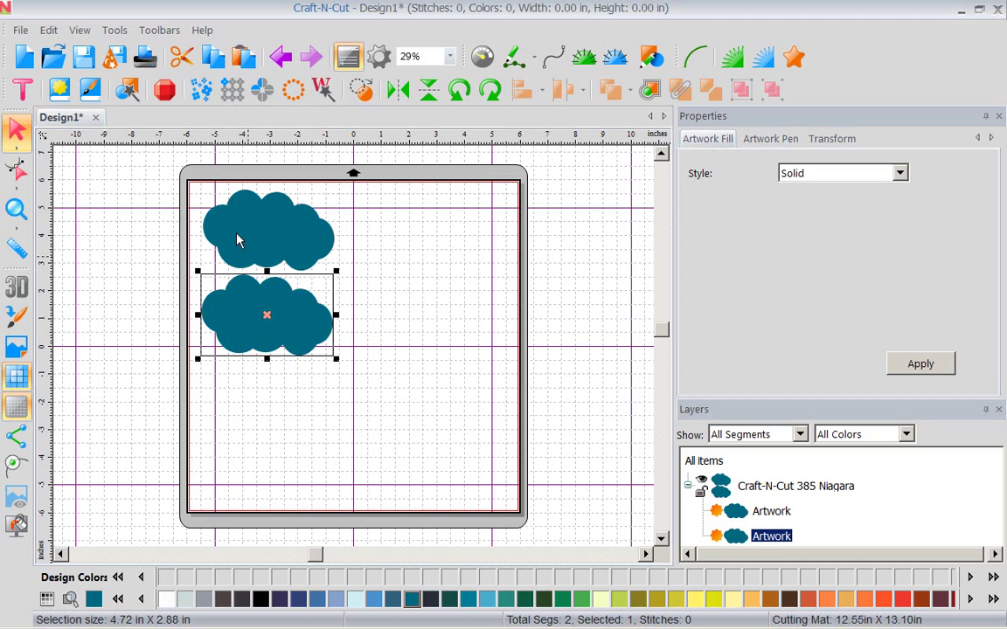
- Insert the Dog shape from Custom Shapes and place it beneath the two clouds
click(61, 89)
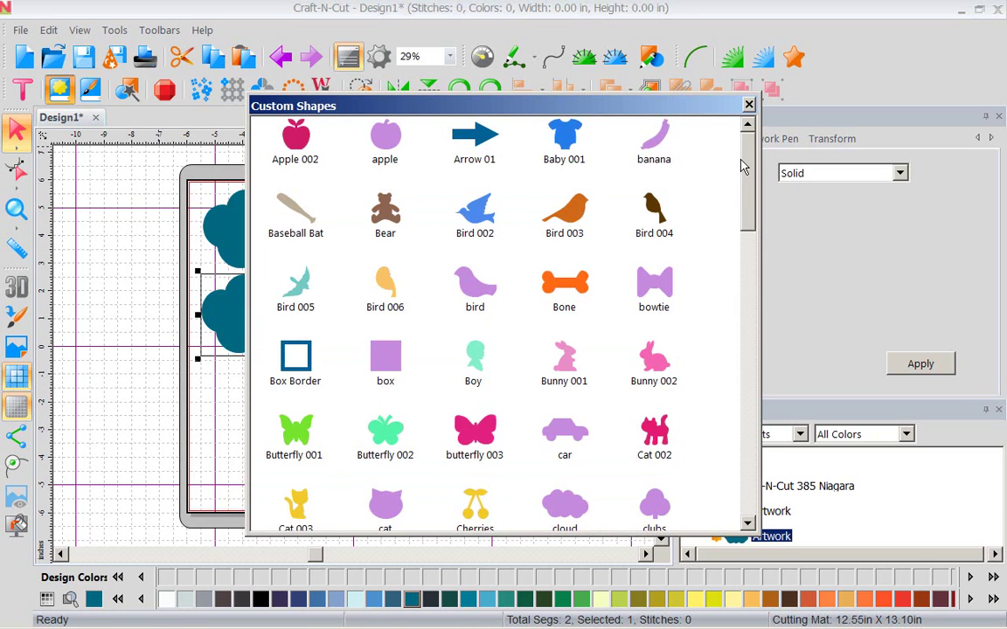
drag(742, 166, 744, 259)
double_click(385, 253)
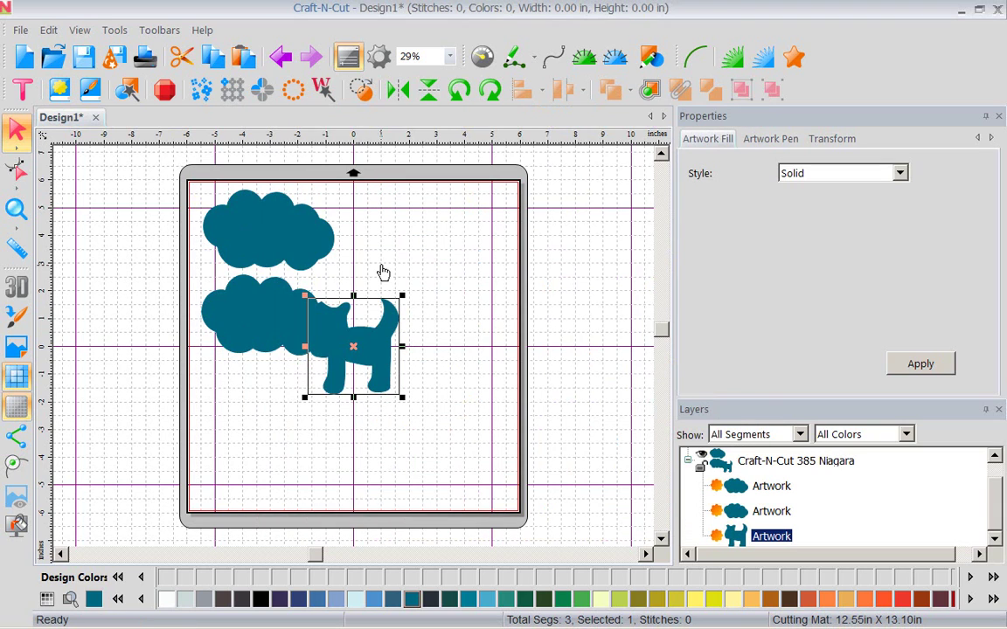
drag(352, 347, 264, 417)
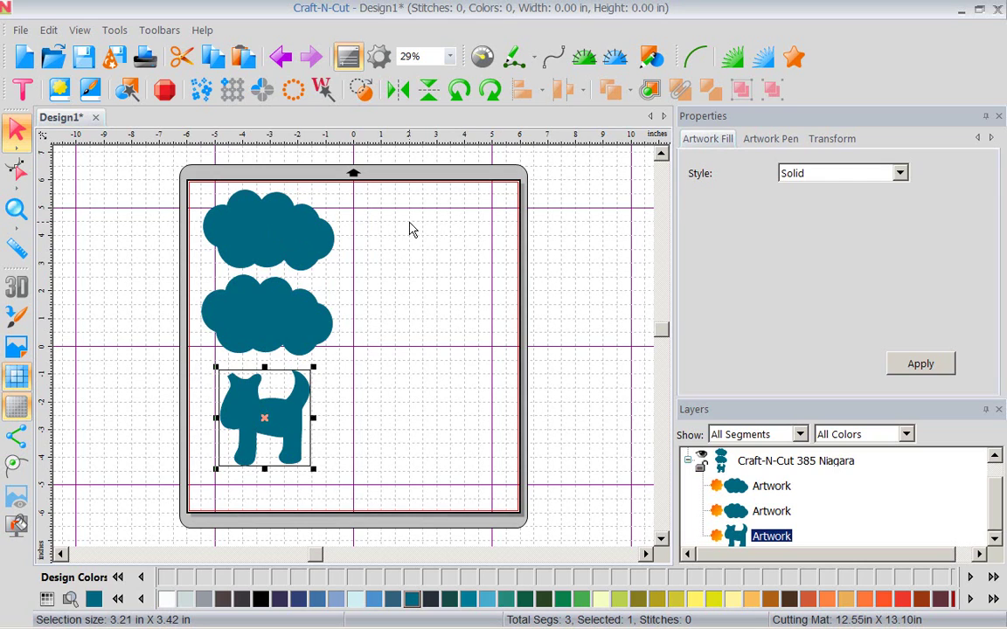
click(20, 31)
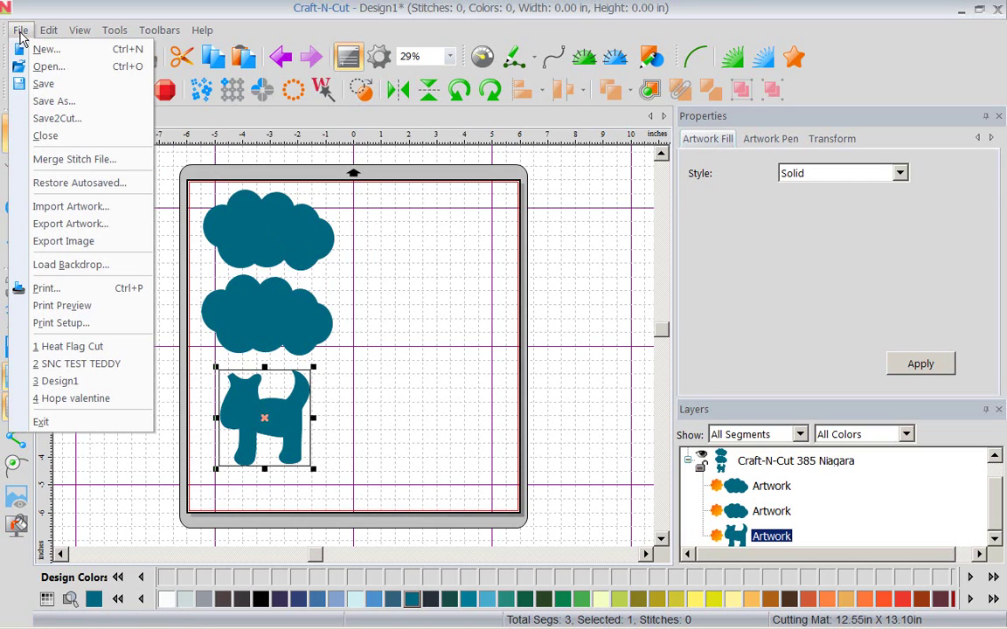
- Start Save2Cut for Brother ScanNCut with Vinyl selected as the material type
click(60, 119)
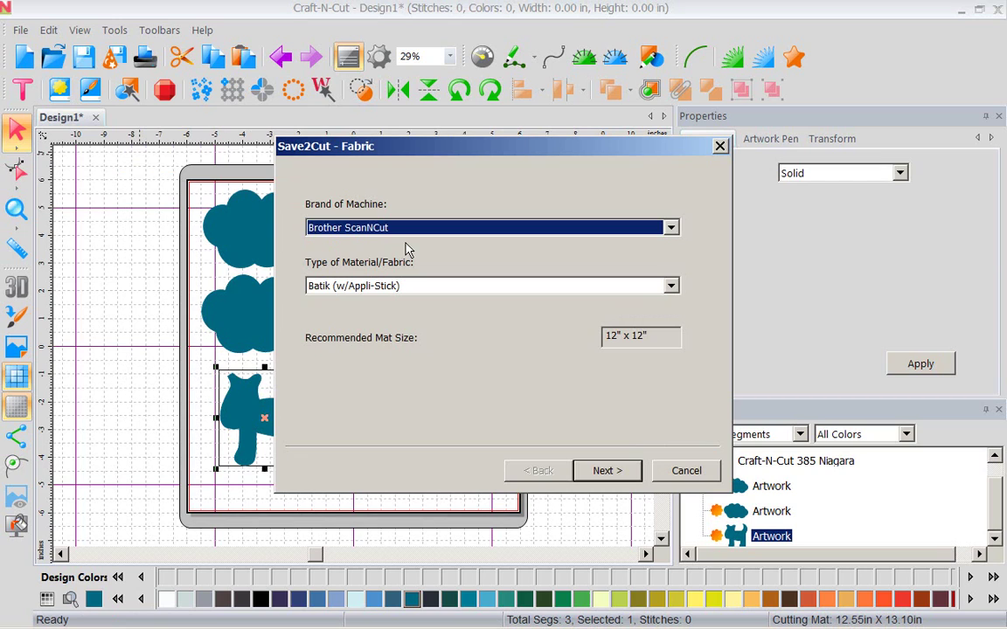
click(671, 288)
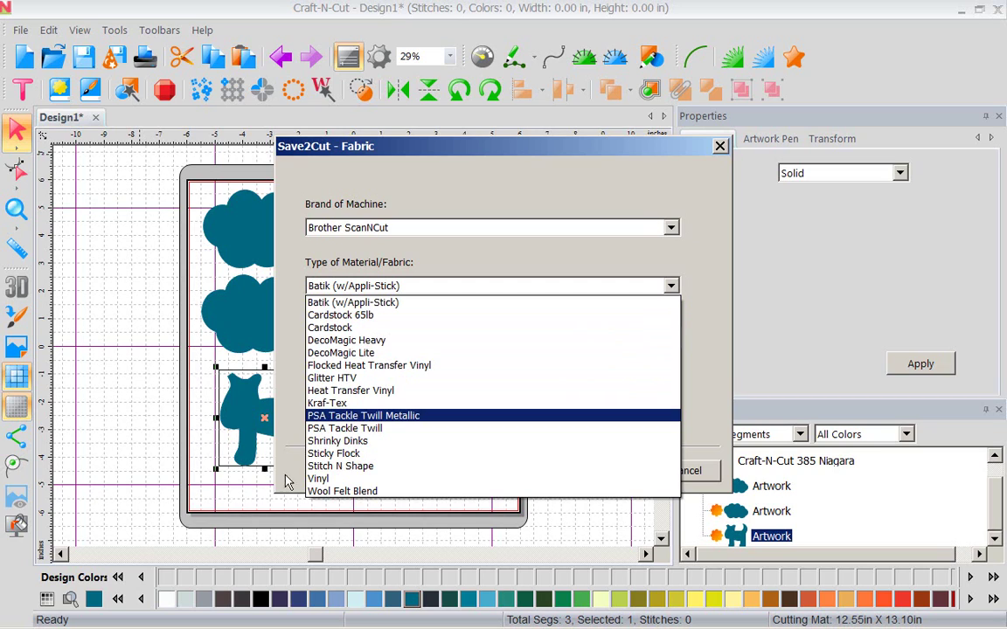
click(333, 479)
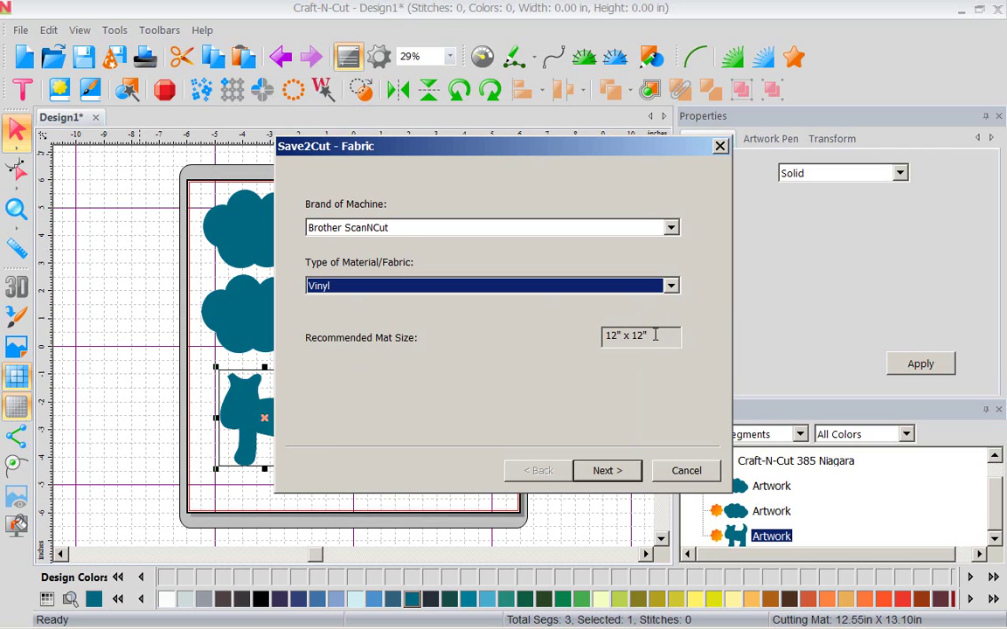
click(615, 472)
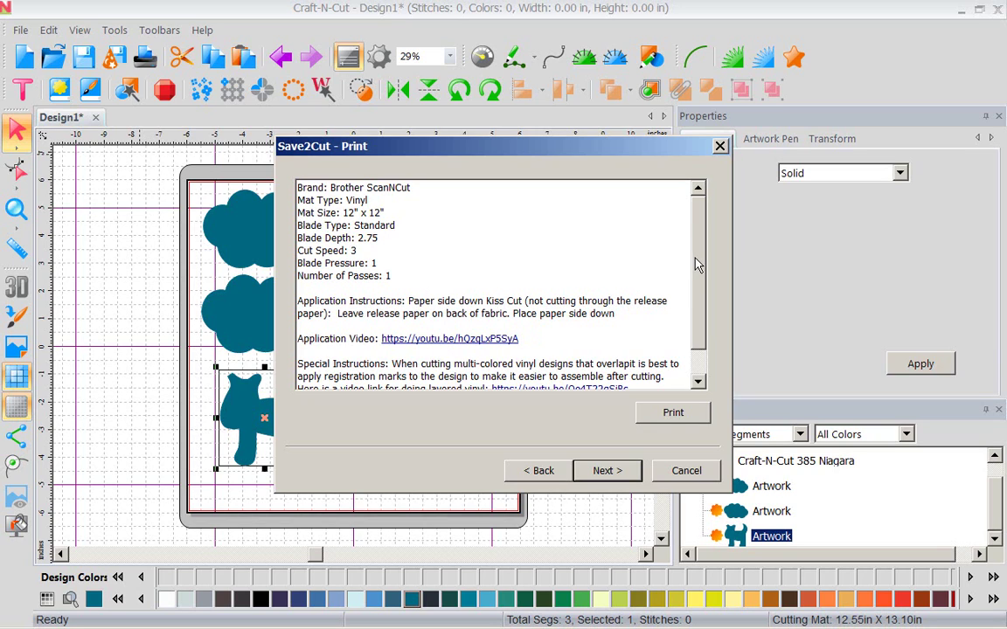
- Review the vinyl settings (blade depth 2.75, speed 3, pressure 1) and continue to Don't Forget
scroll(697, 310, down, 1)
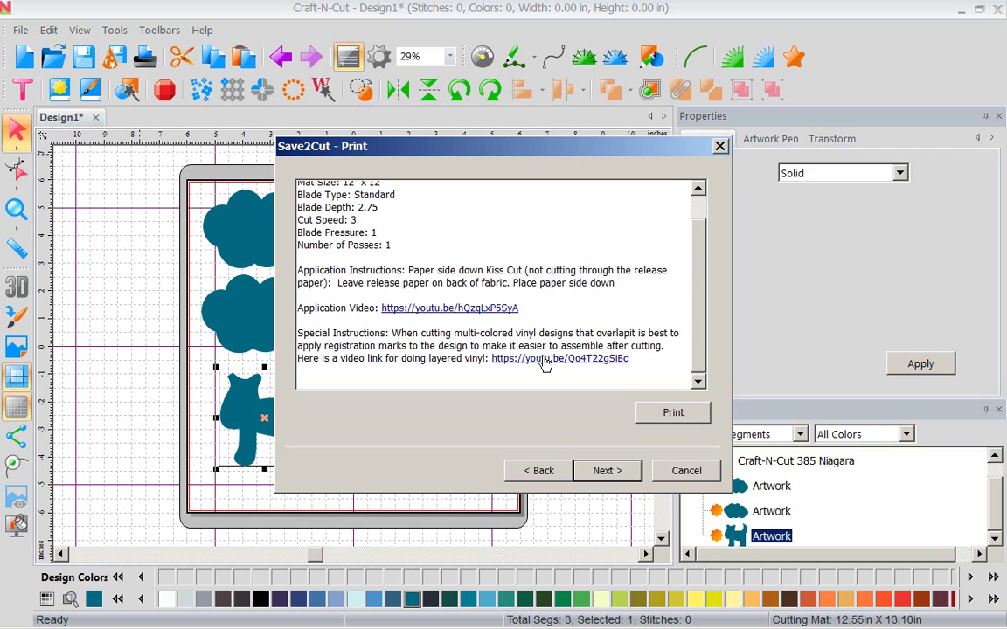
scroll(594, 355, up, 1)
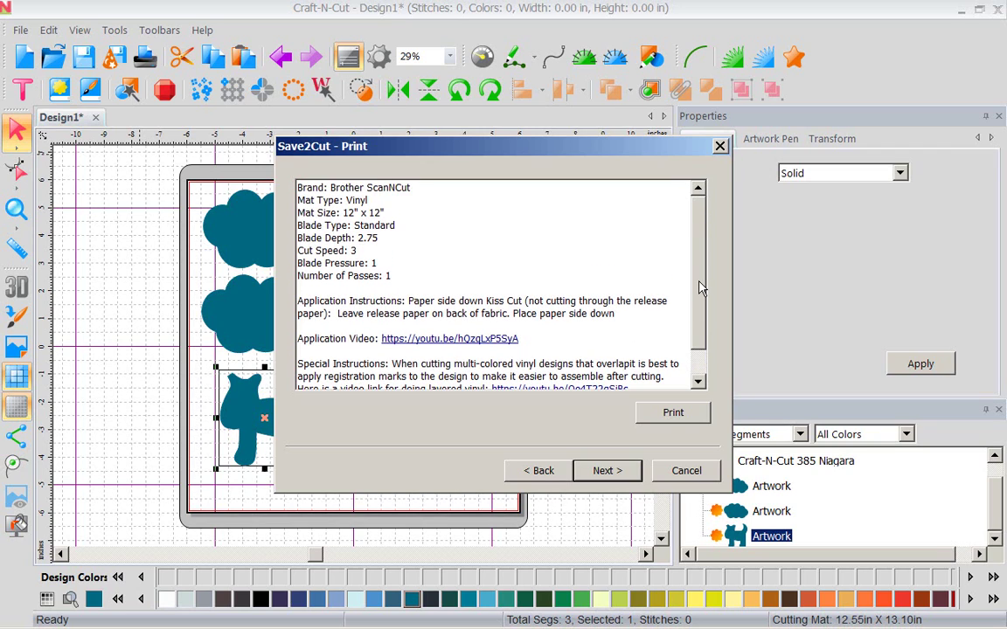
click(622, 472)
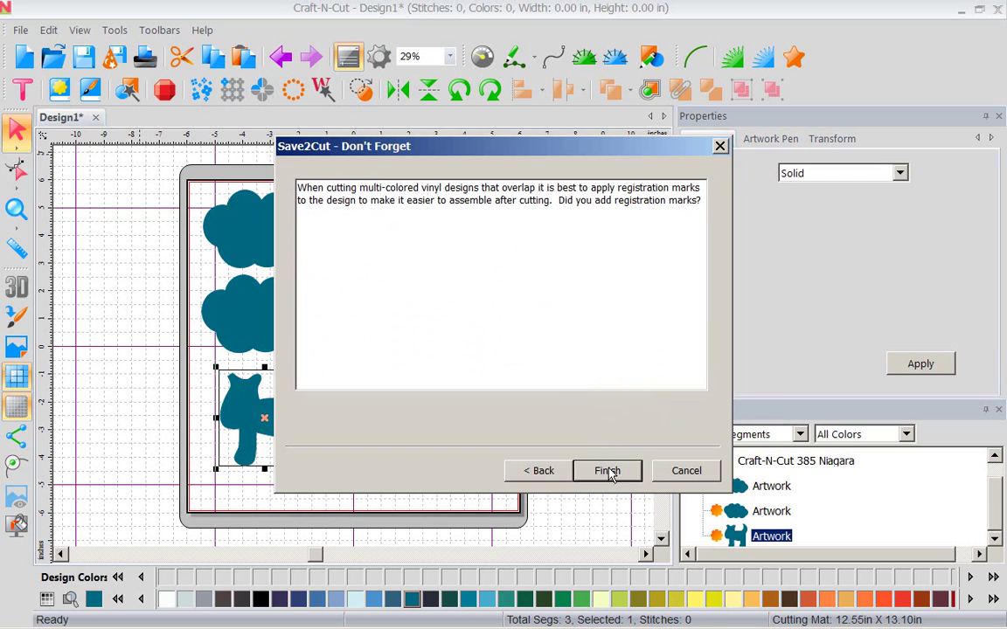
- Finish Save2Cut and save the design to the Desktop as Labels.fcm
click(609, 473)
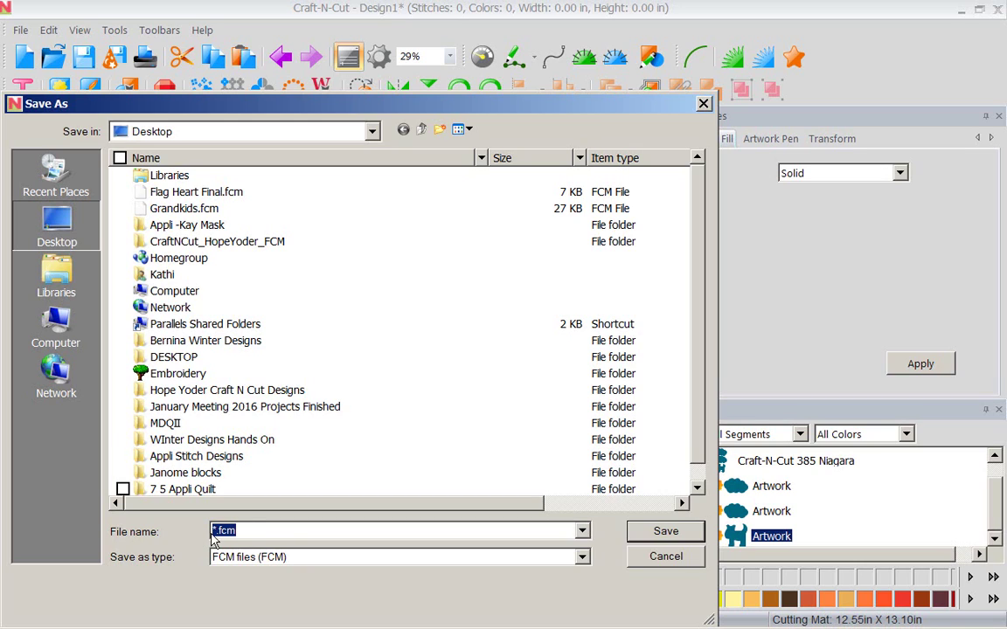
key(Home)
key(Delete)
key(Delete)
text(Labels)
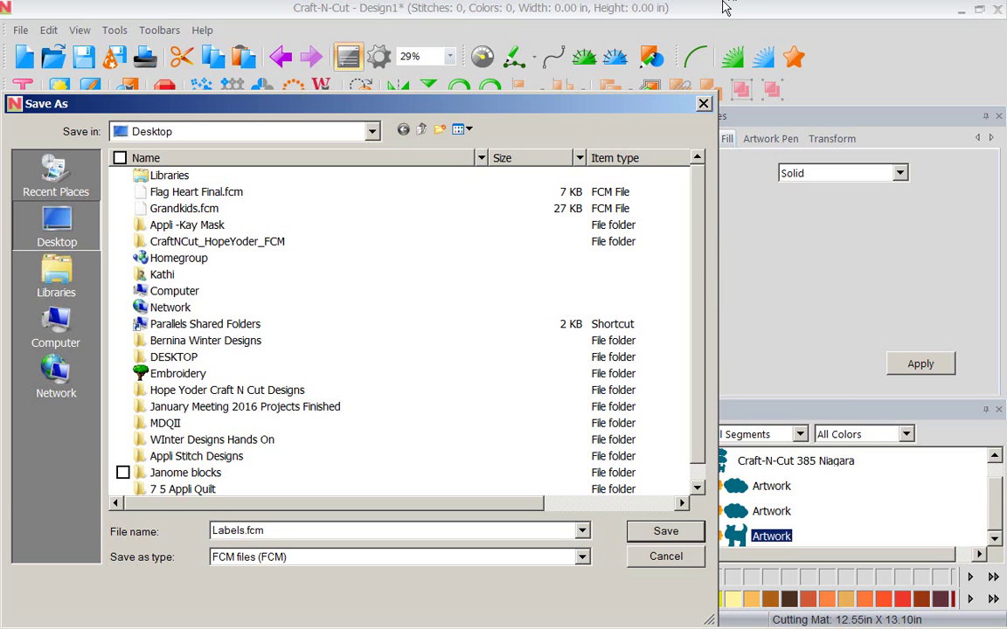
click(702, 104)
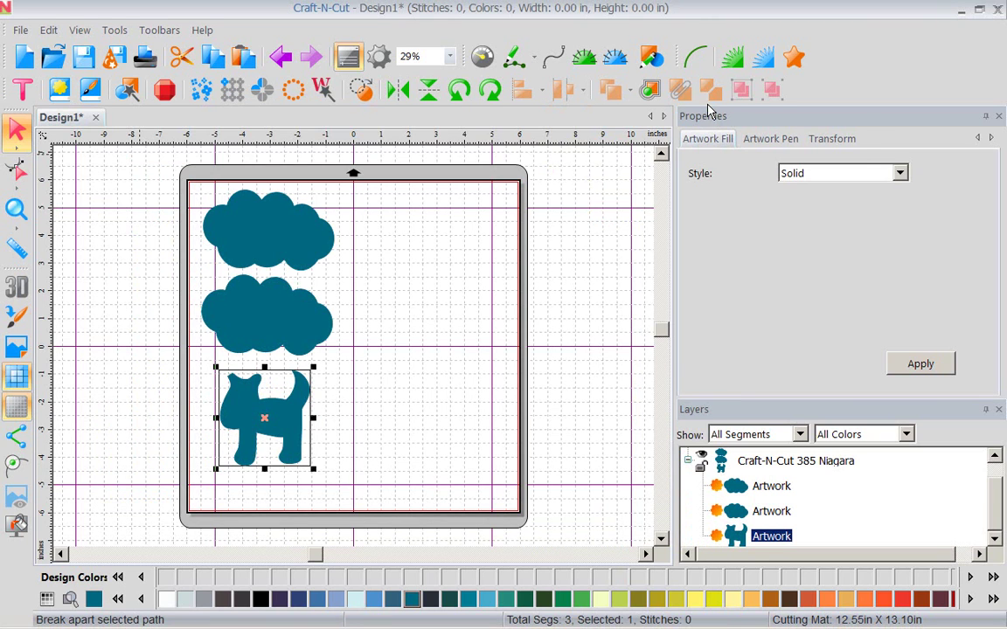
- Start Design2 with the cutting mat shown and import Flag Heart from the SVG Files folder
click(24, 56)
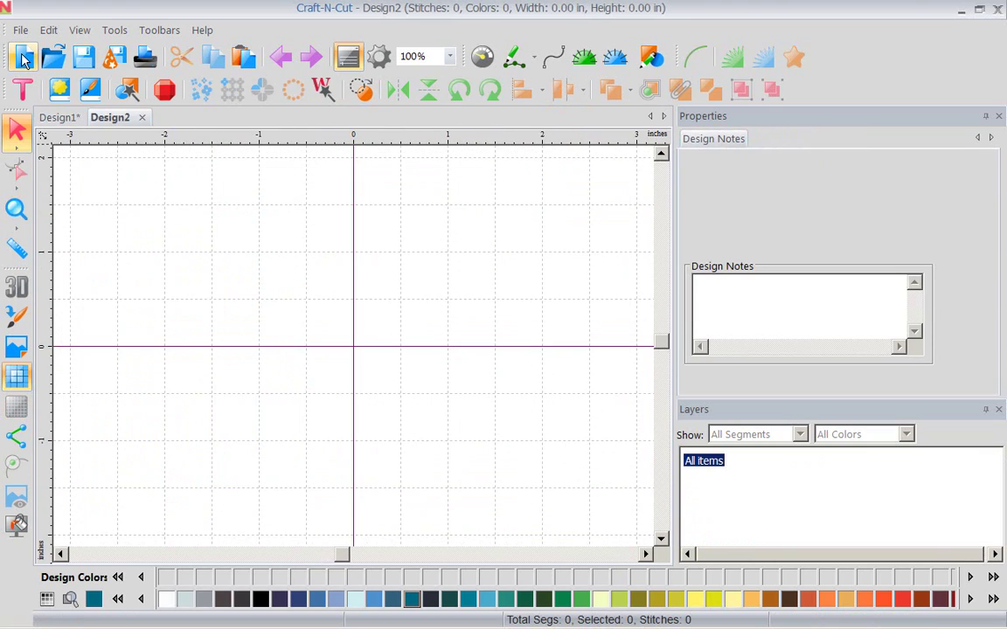
click(21, 411)
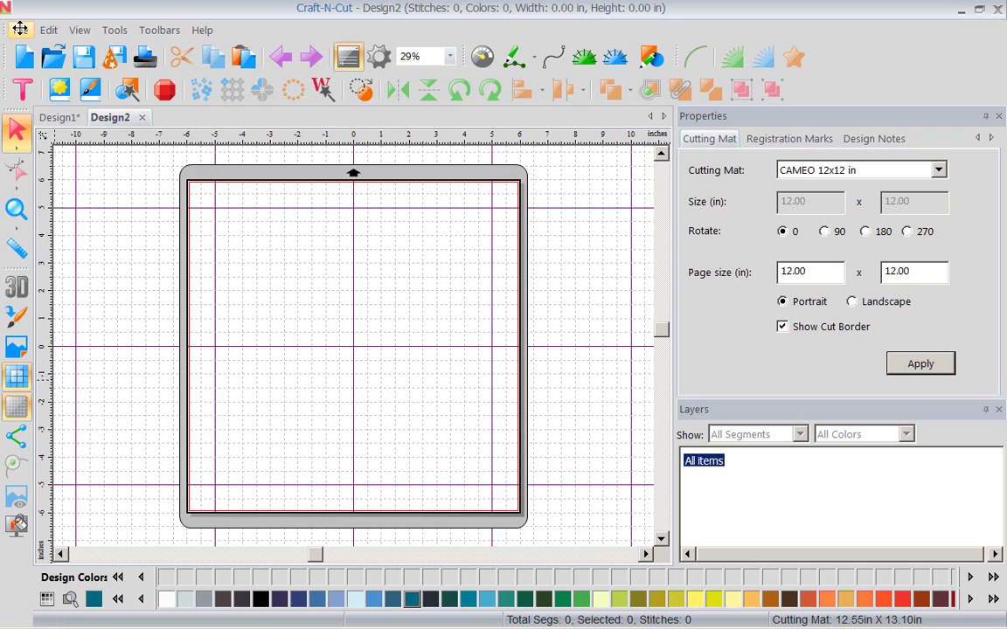
click(20, 30)
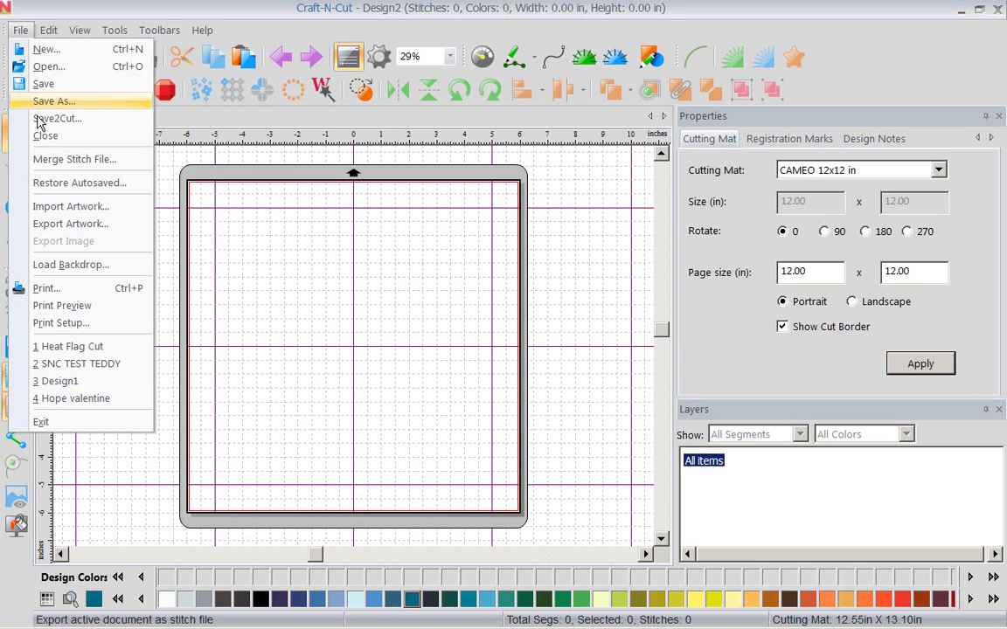
click(64, 208)
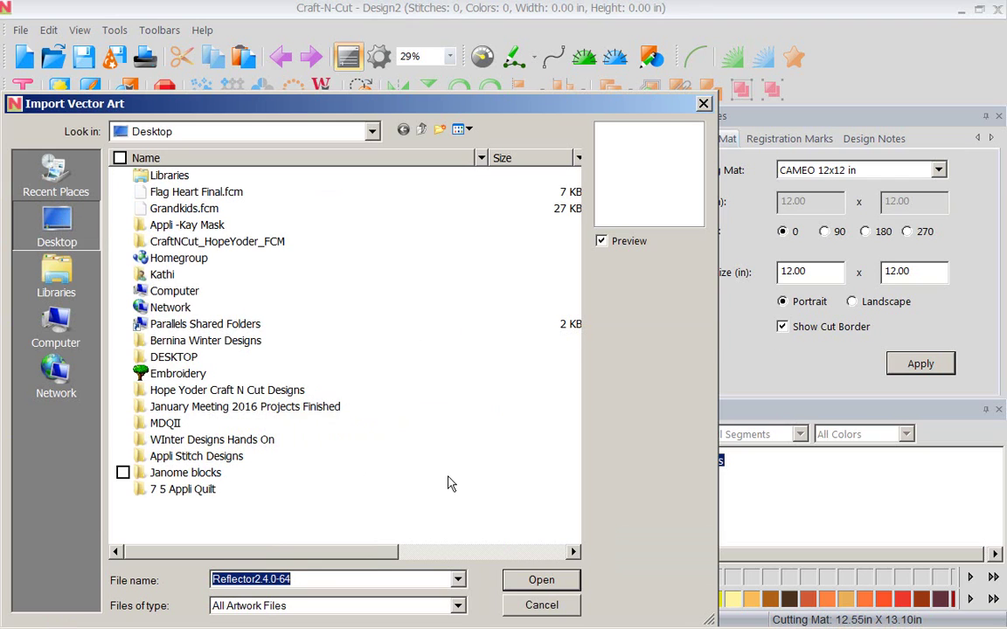
double_click(291, 392)
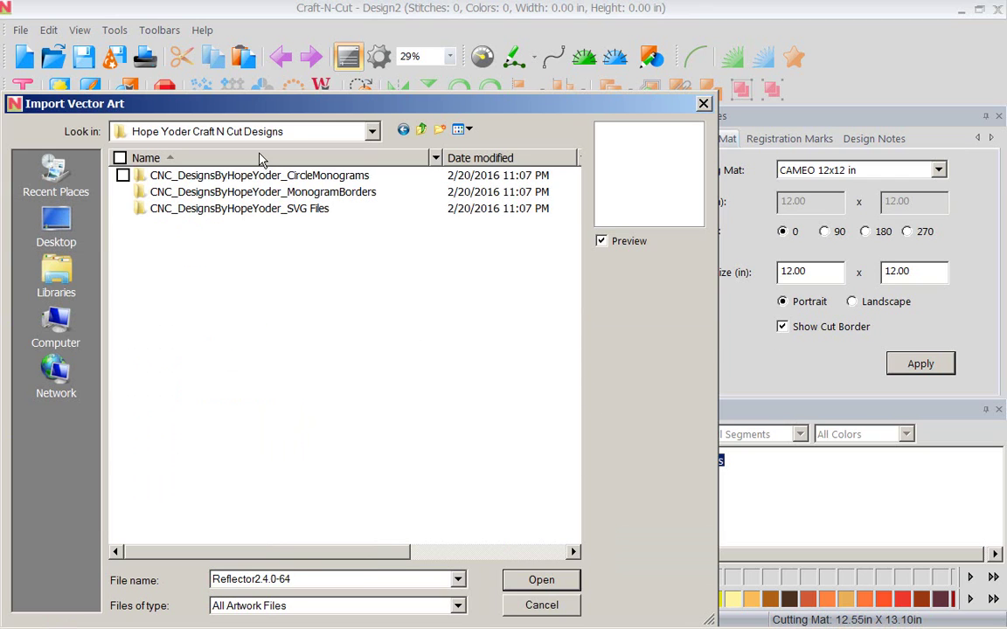
double_click(242, 208)
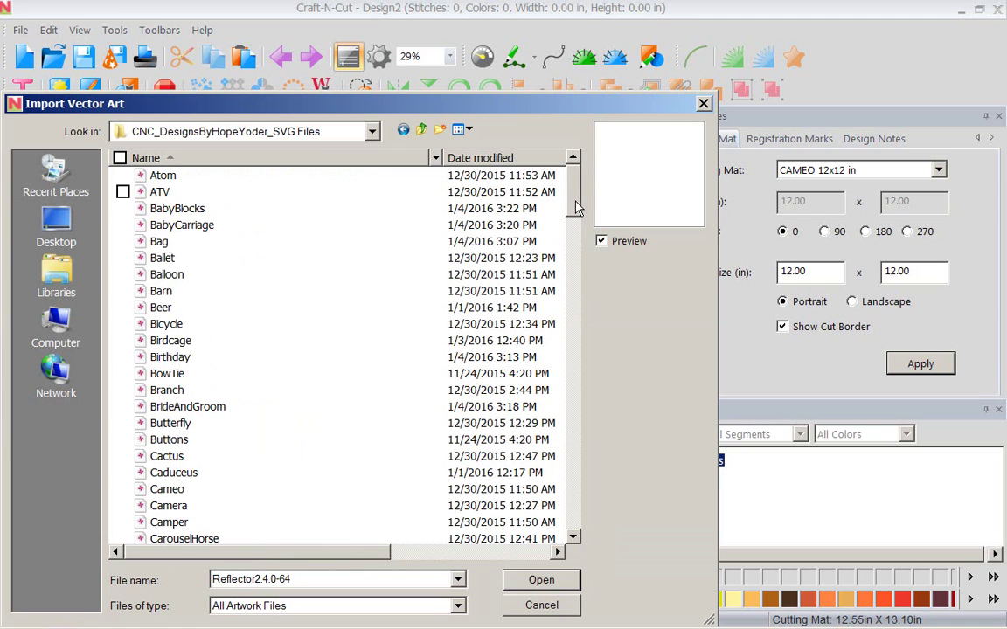
drag(576, 208, 576, 306)
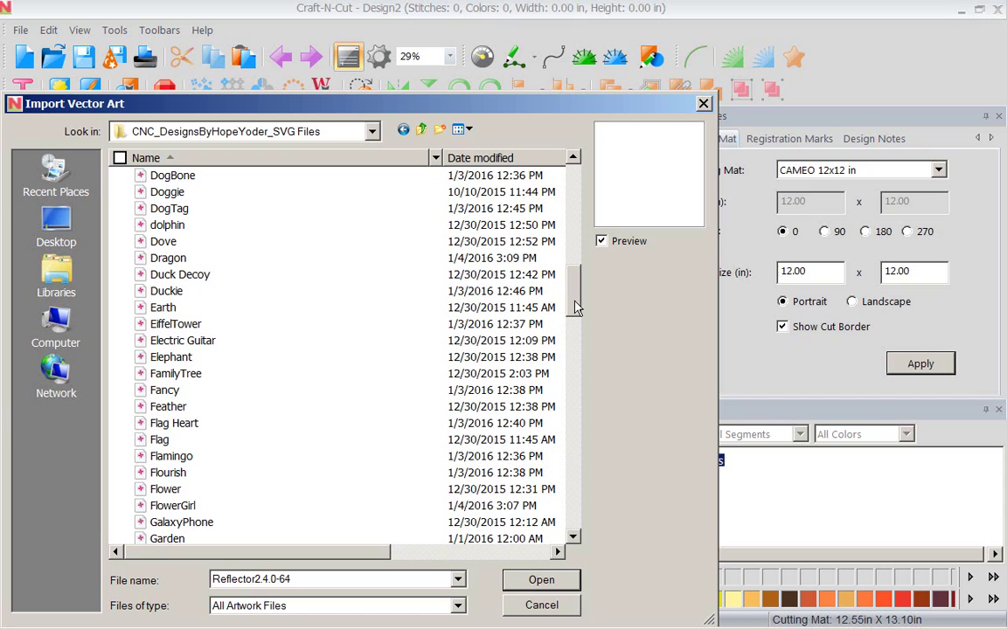
click(187, 428)
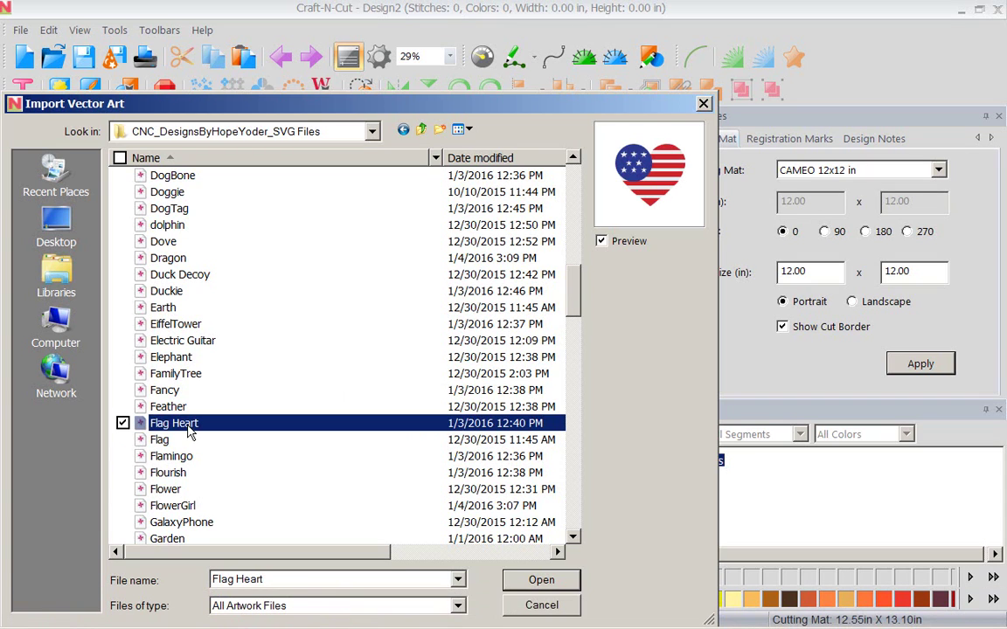
click(543, 582)
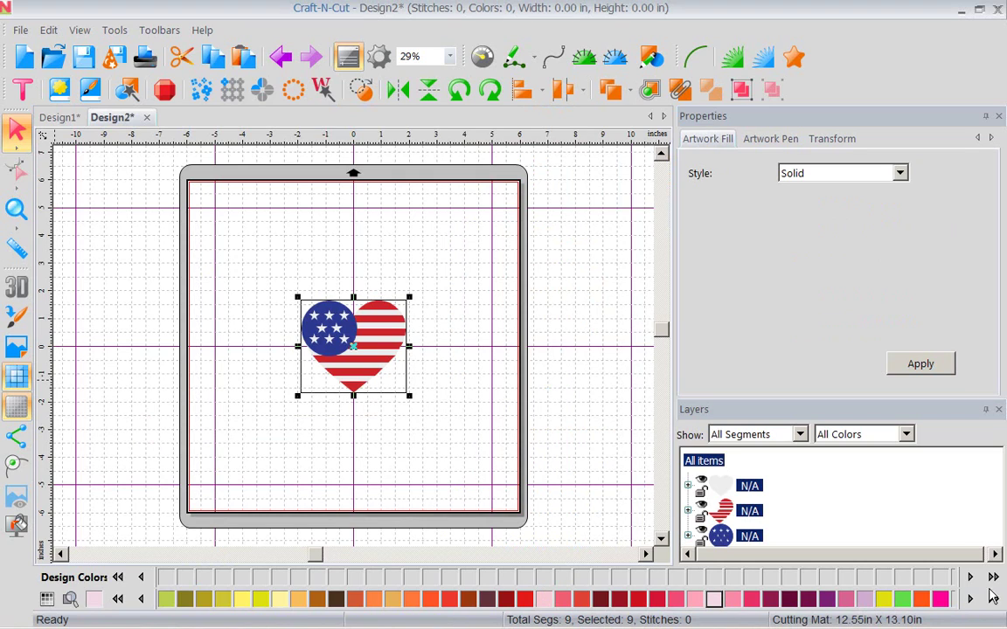
- Move the white heart upper left, the striped heart left, and the star circle lower on the mat
click(718, 494)
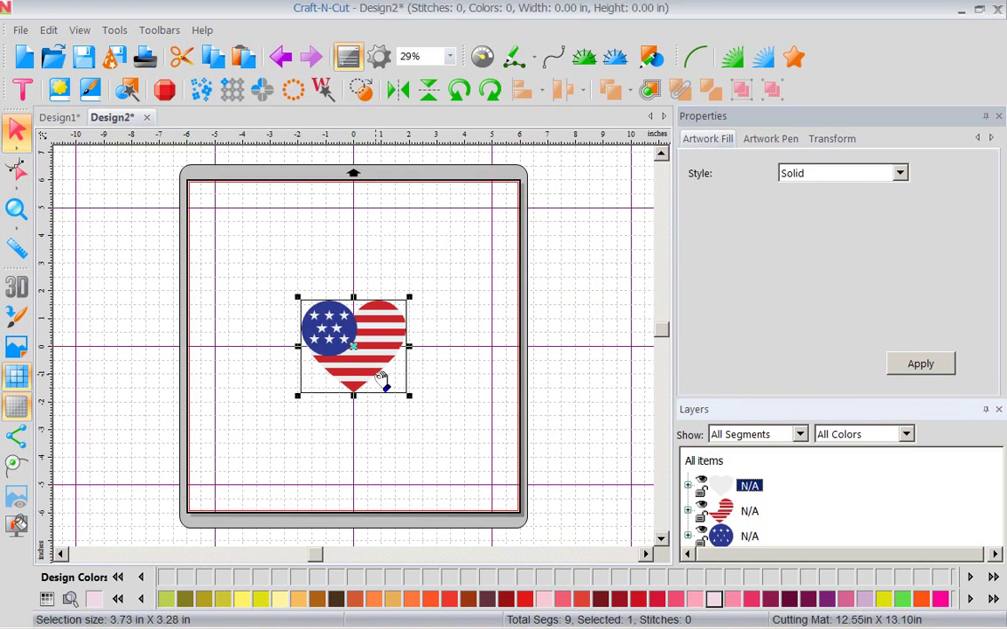
drag(356, 348, 264, 249)
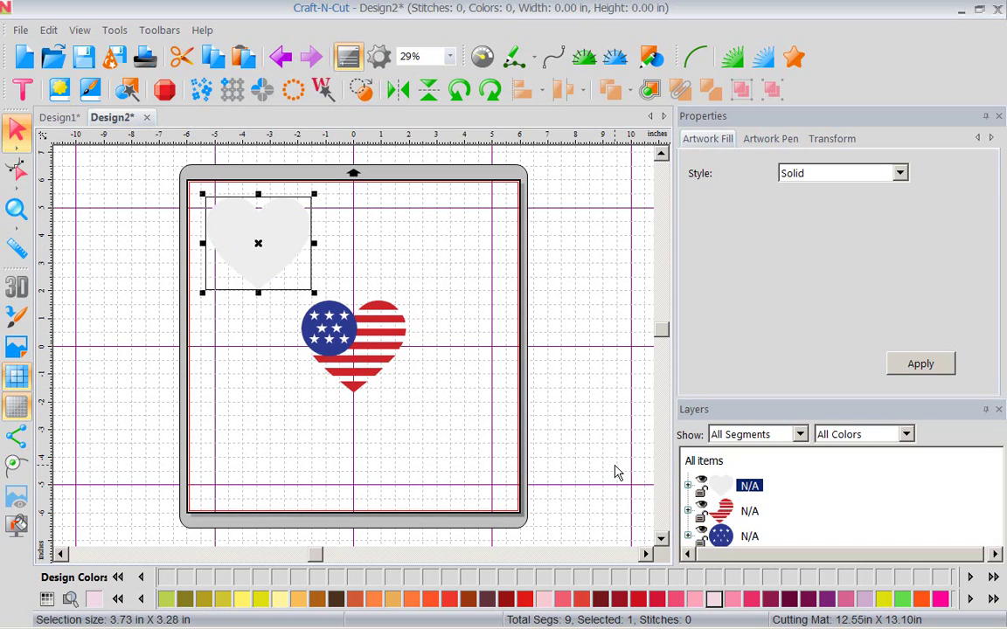
click(748, 511)
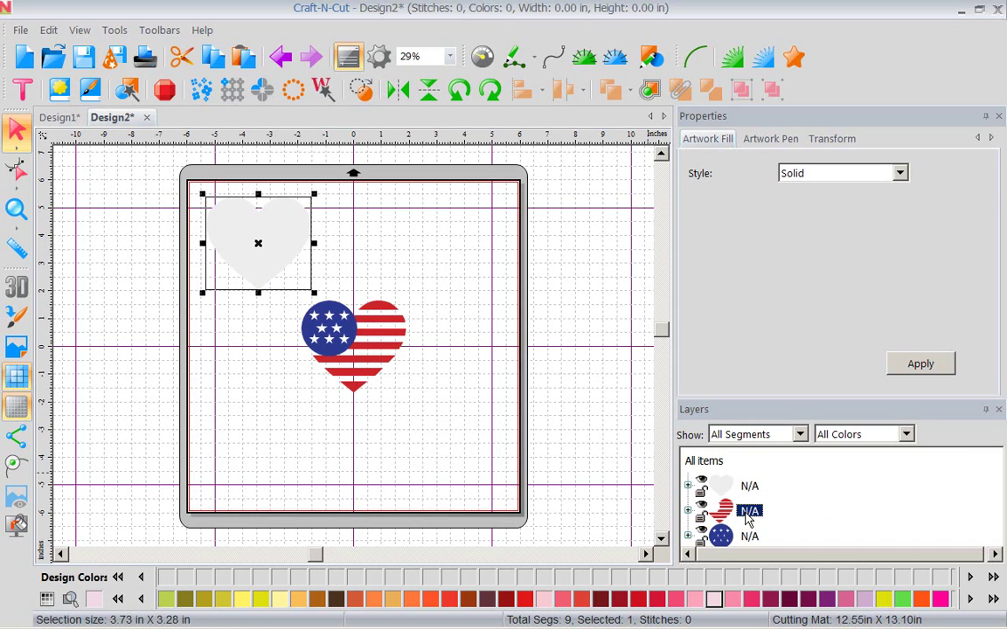
drag(748, 515, 261, 349)
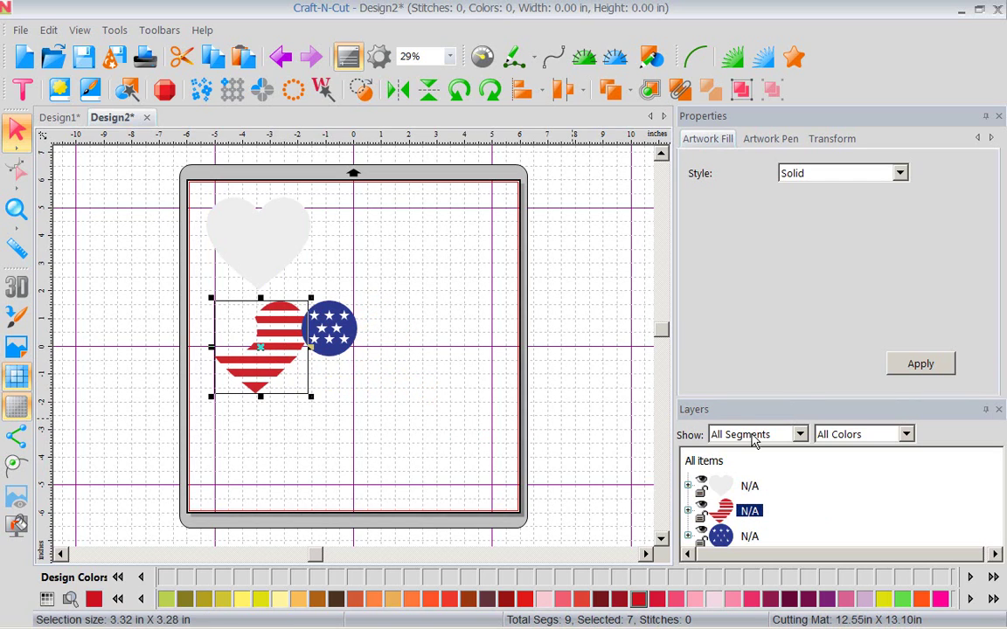
click(749, 534)
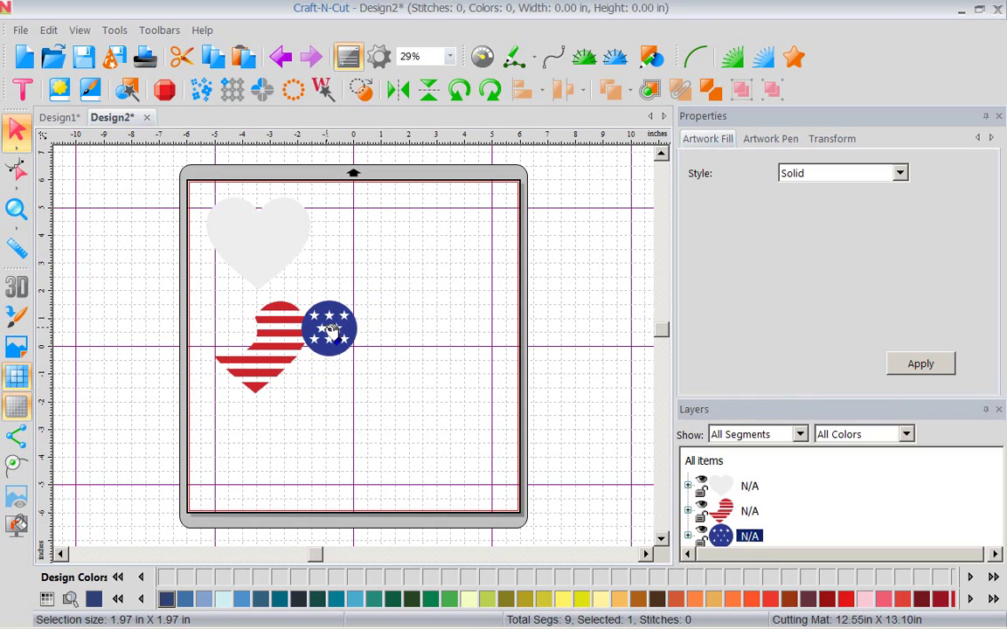
drag(332, 336, 263, 461)
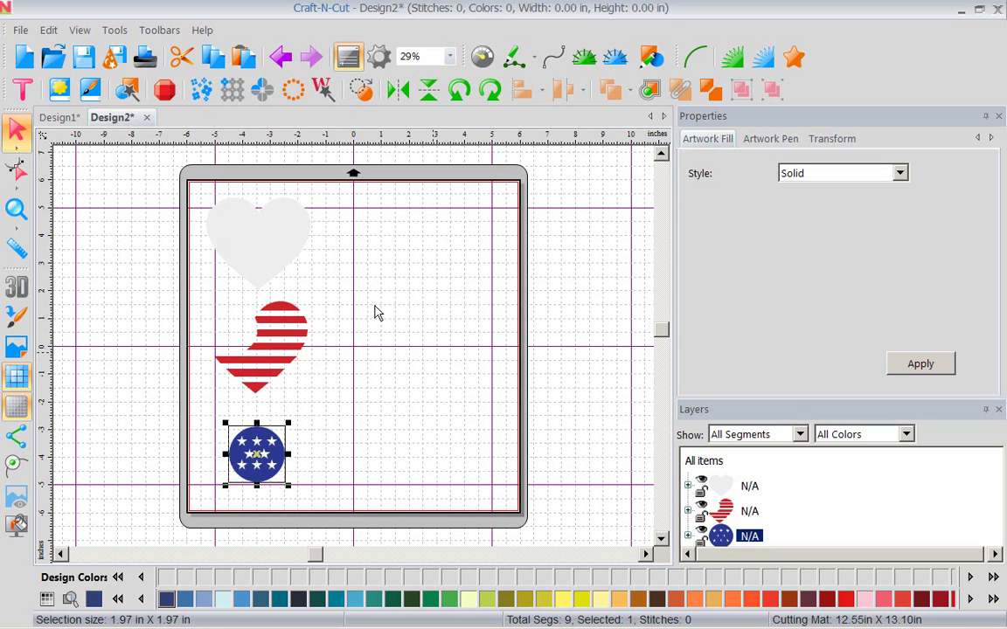
click(20, 31)
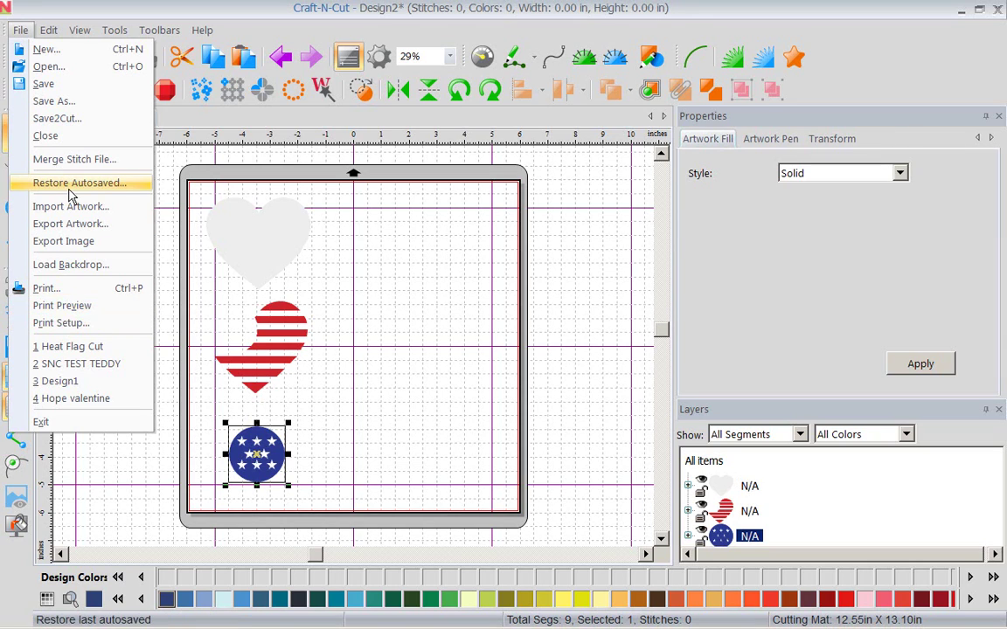
mouse_move(48, 29)
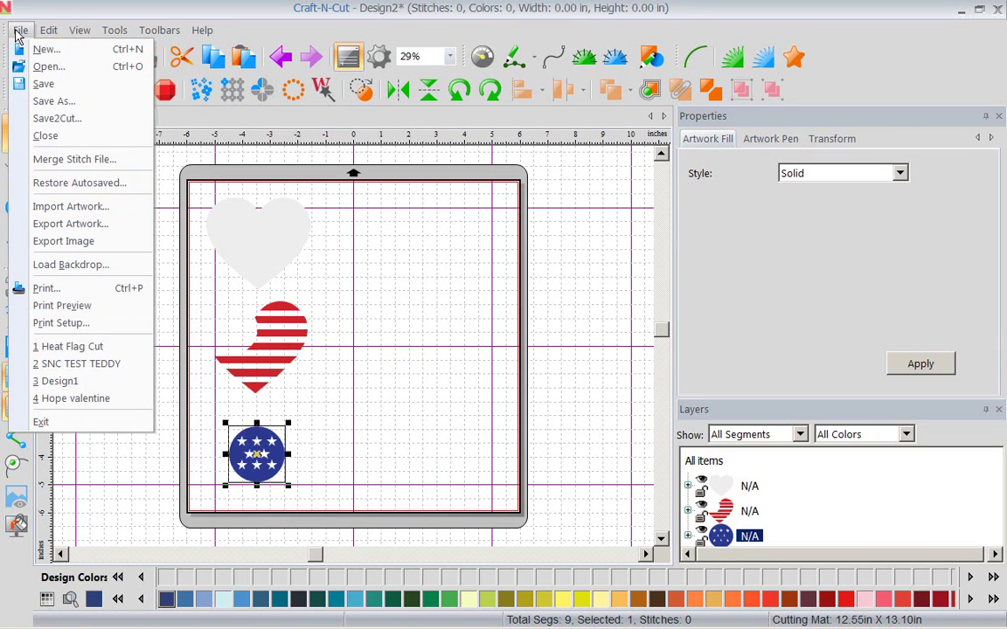
click(56, 118)
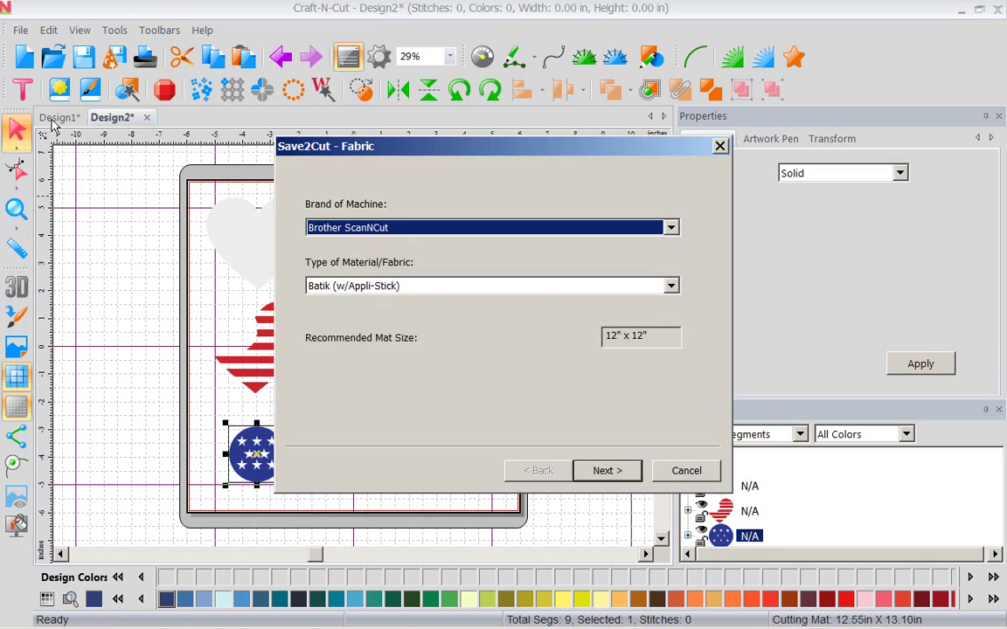
click(670, 288)
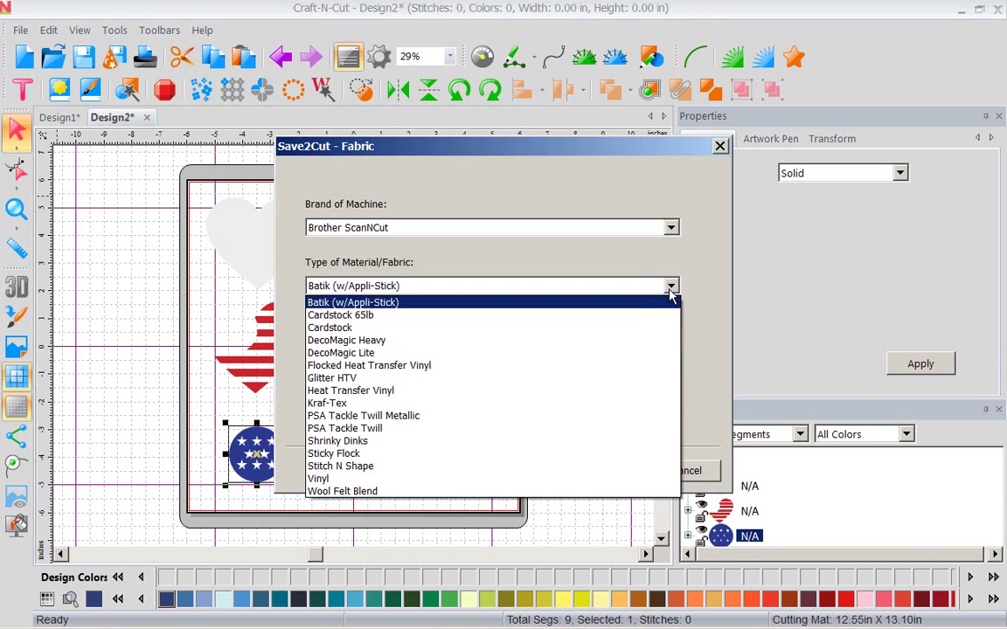
click(361, 479)
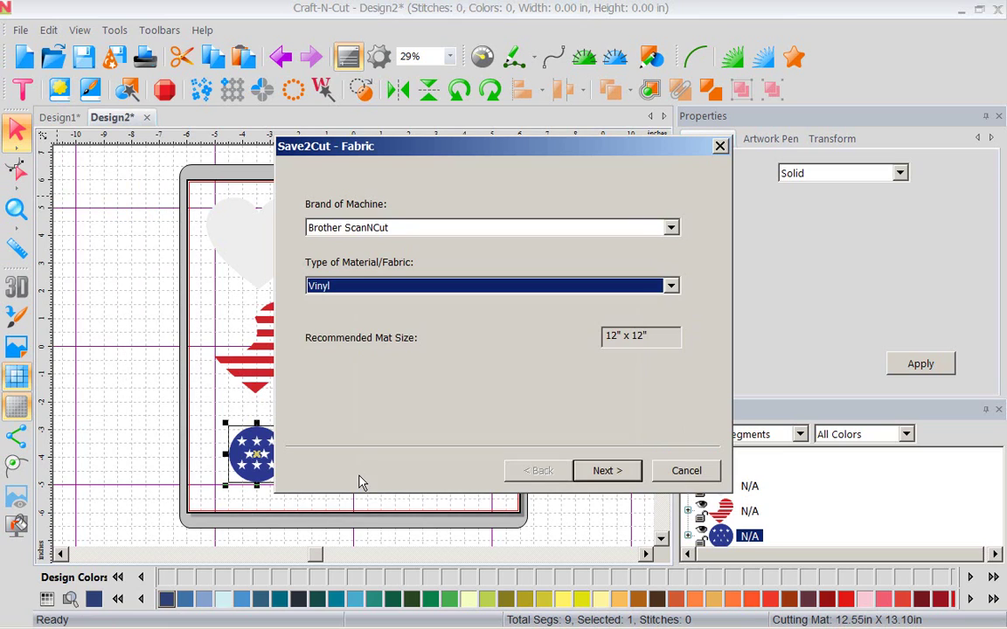
click(601, 473)
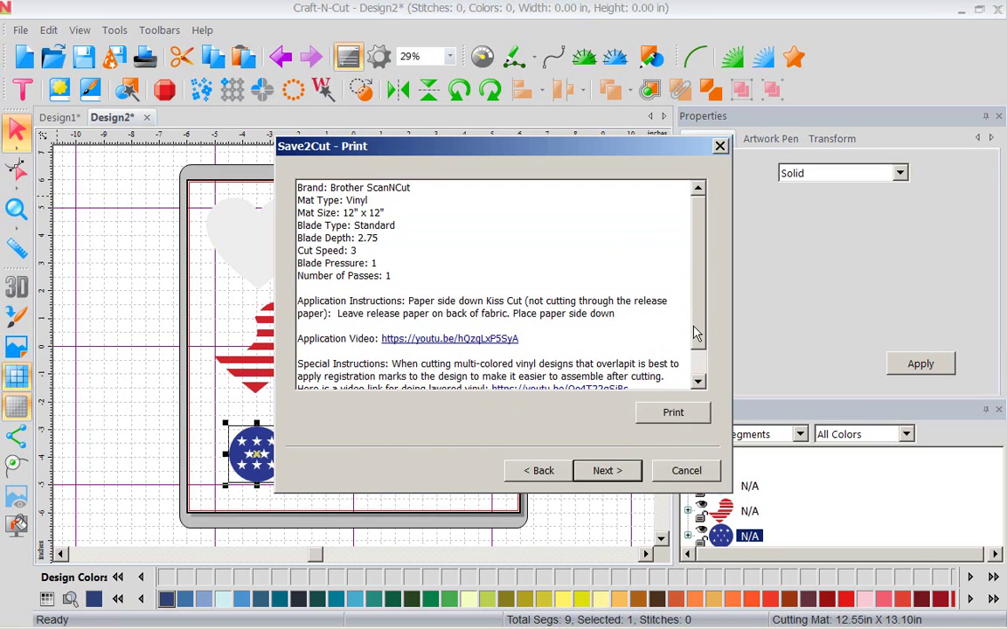
drag(695, 332, 697, 360)
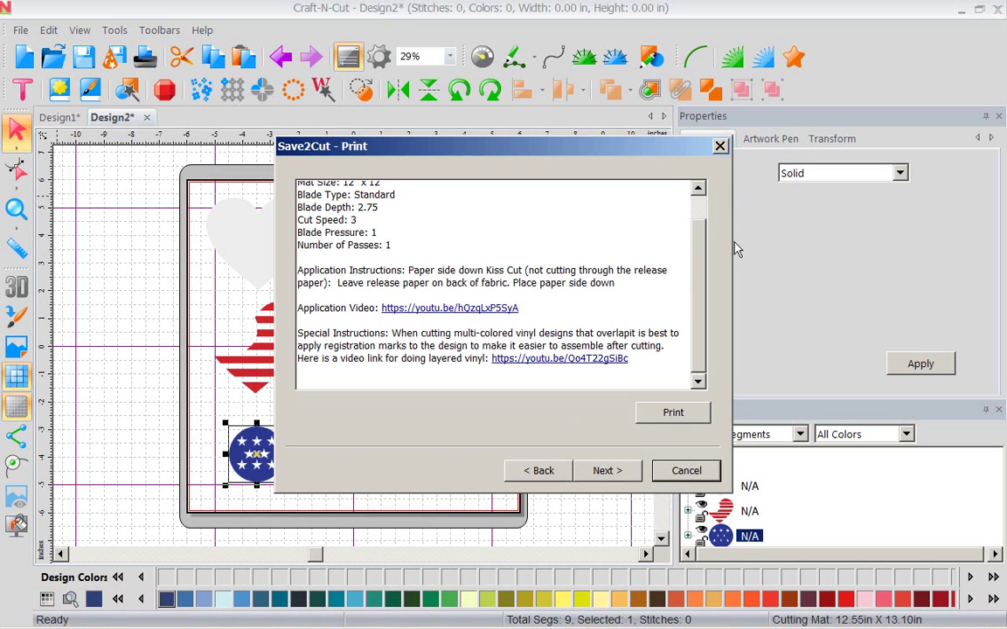
click(720, 146)
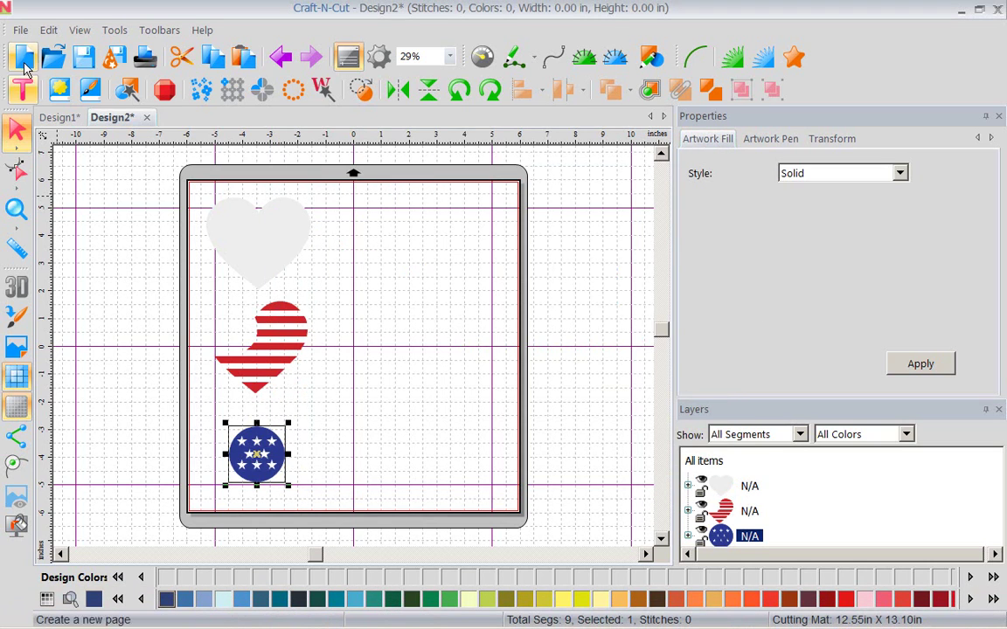
- Start Design3 and import the 3-Q-C centre letter from Center Circle Monogram SVGs
click(24, 57)
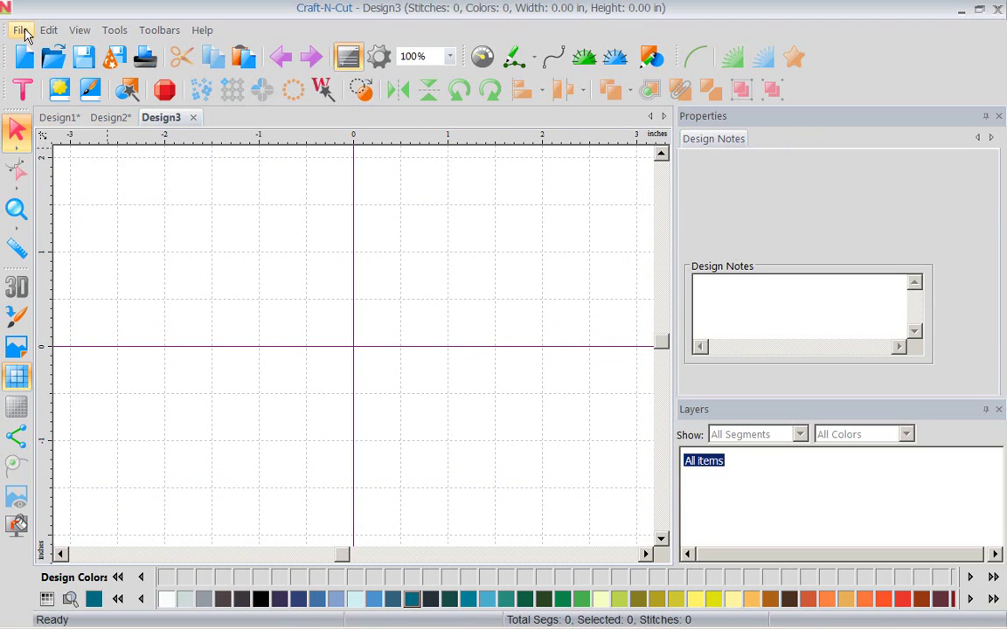
click(20, 30)
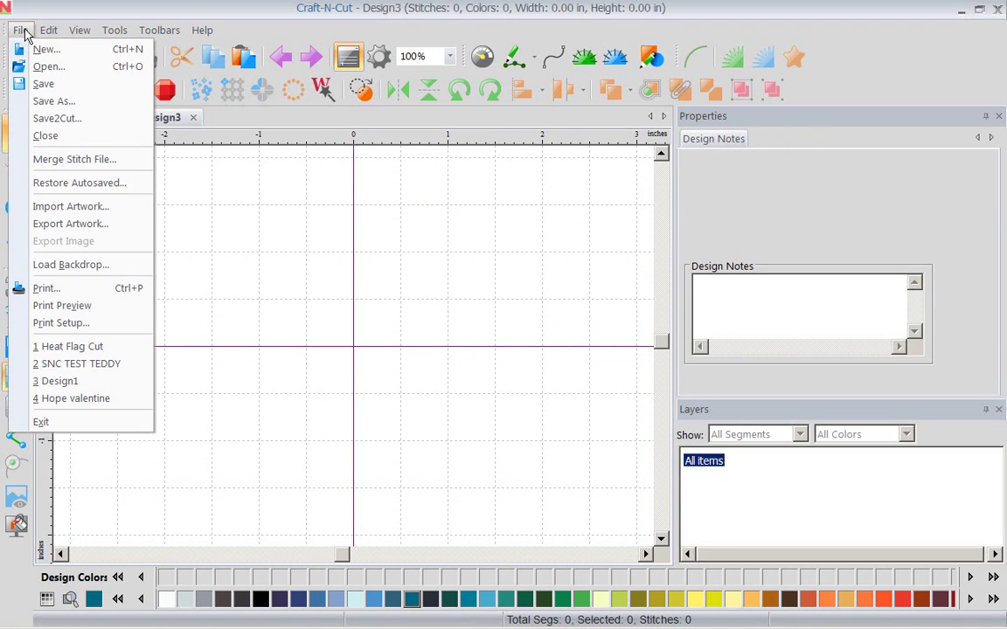
click(44, 208)
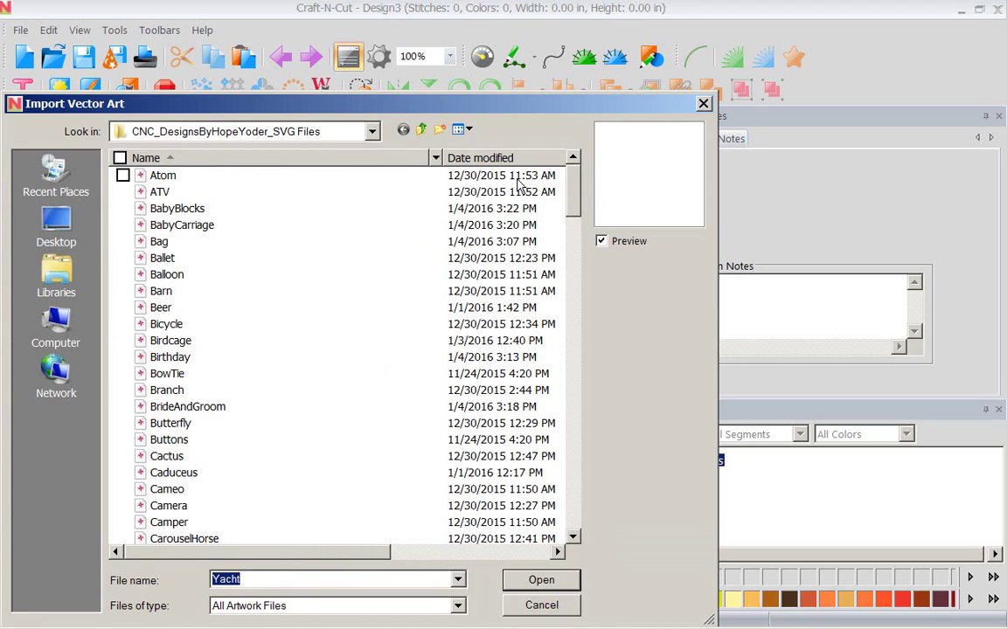
click(419, 133)
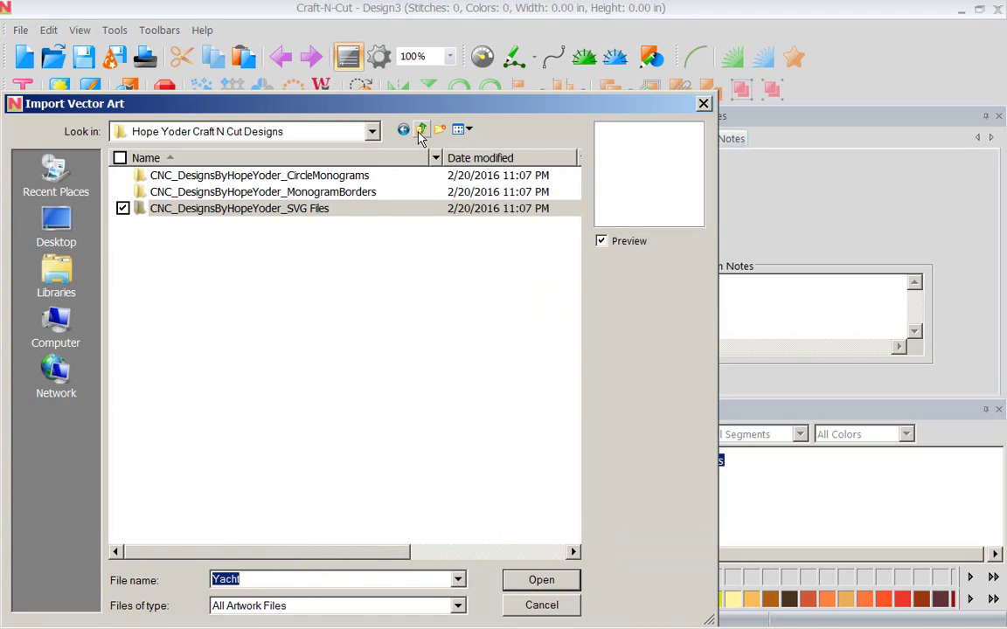
click(247, 179)
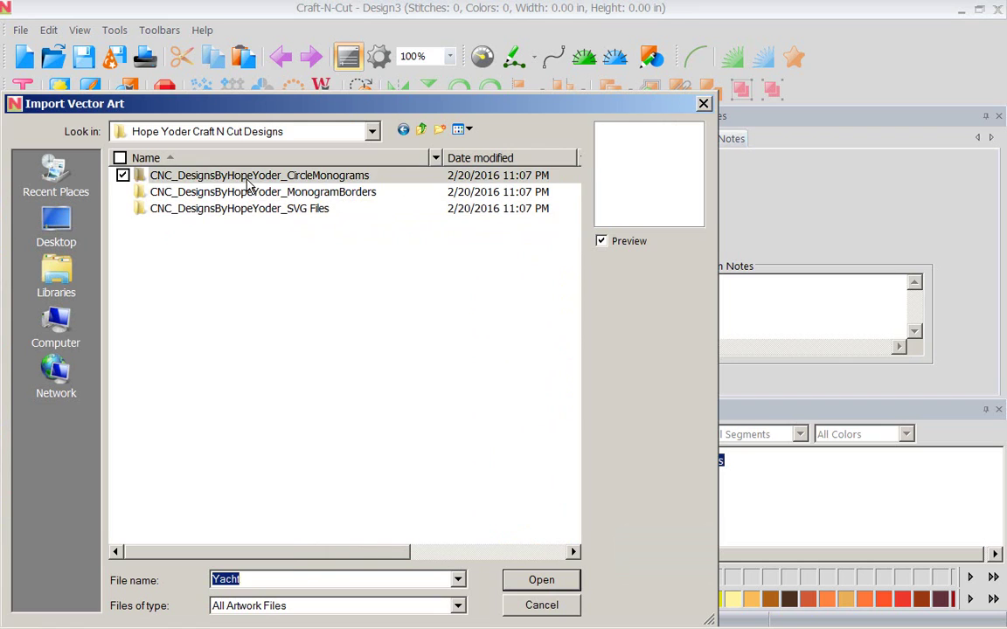
double_click(248, 180)
double_click(209, 177)
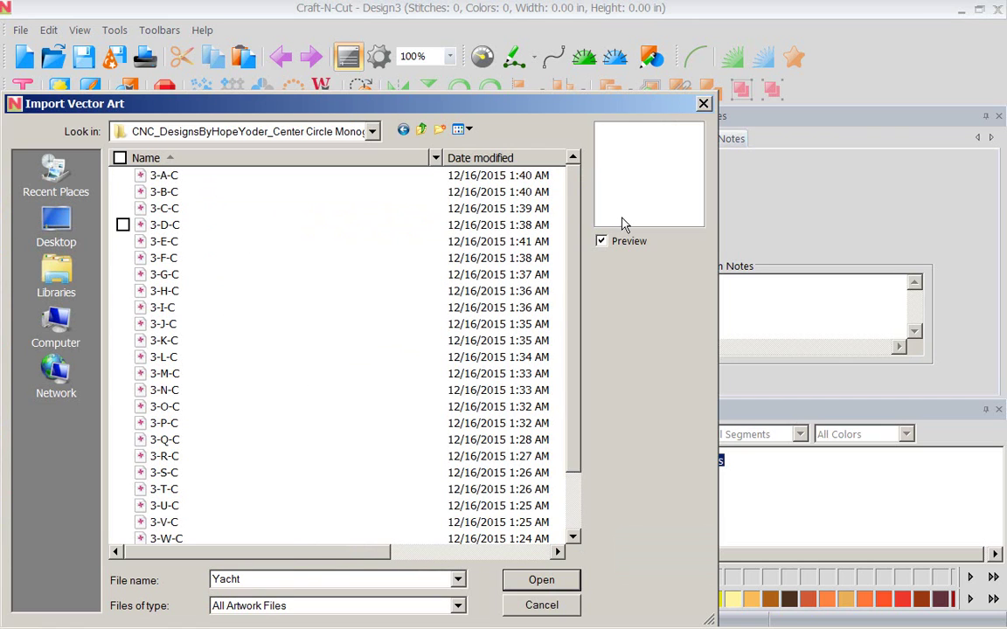
mouse_move(576, 218)
mouse_down()
mouse_move(574, 293)
mouse_move(576, 219)
mouse_up()
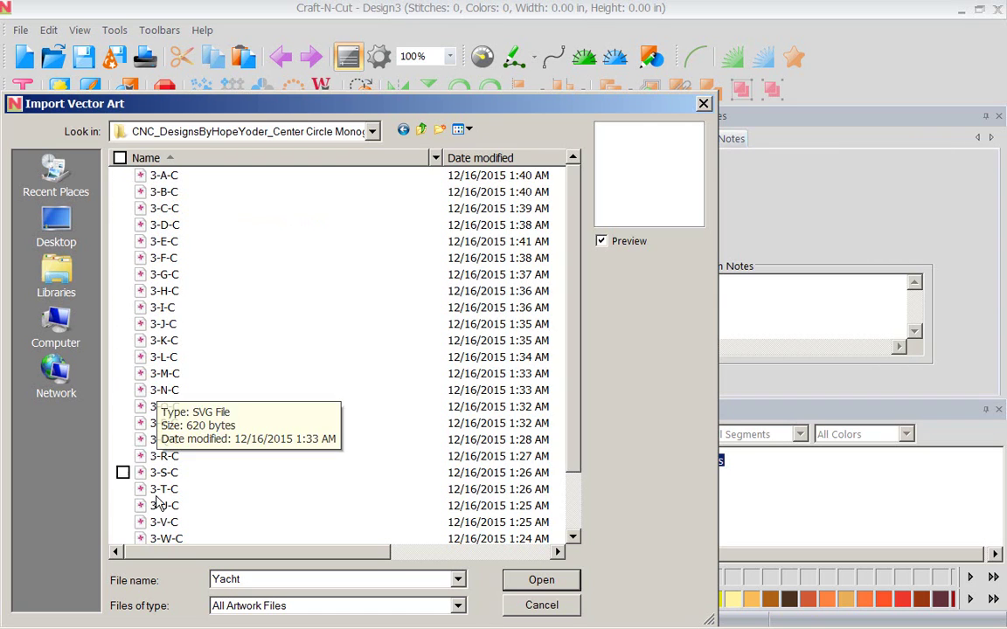
click(166, 440)
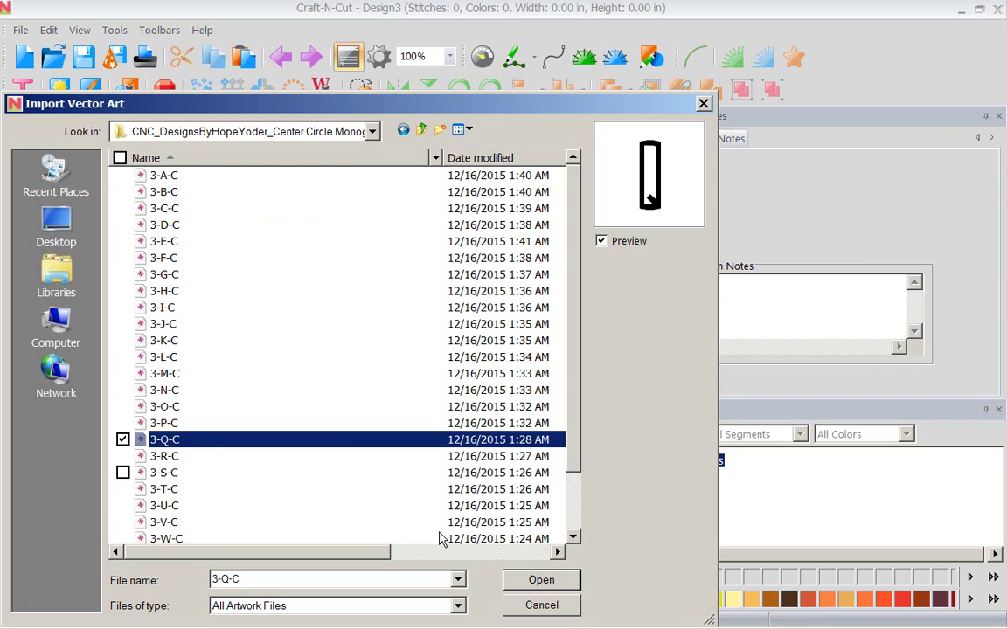
click(535, 582)
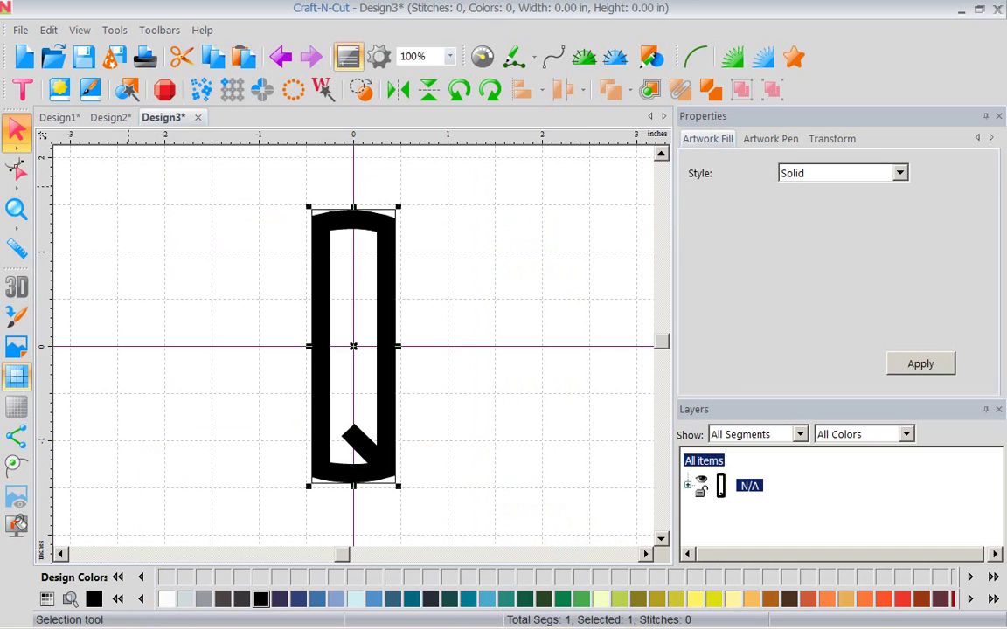
- Import the 1-G-L left letter from the LEFT Circle Monogram SVGs folder
click(20, 30)
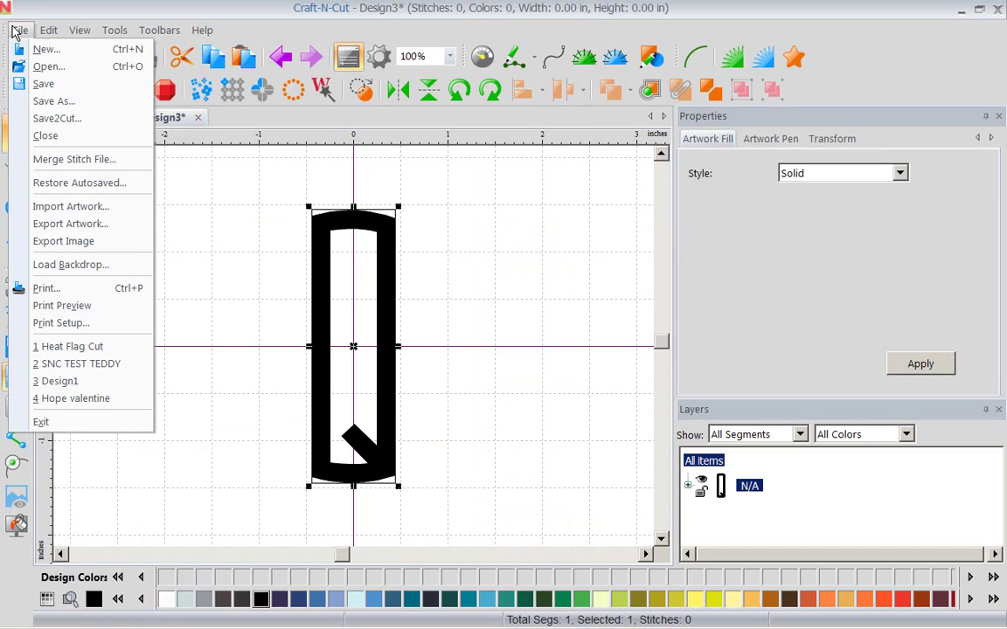
click(89, 210)
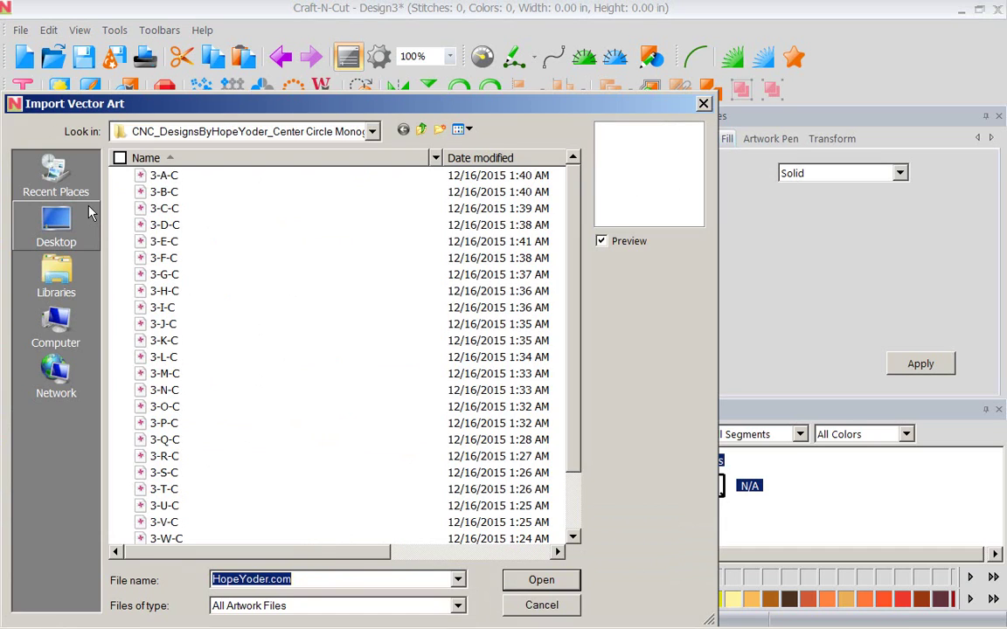
click(424, 131)
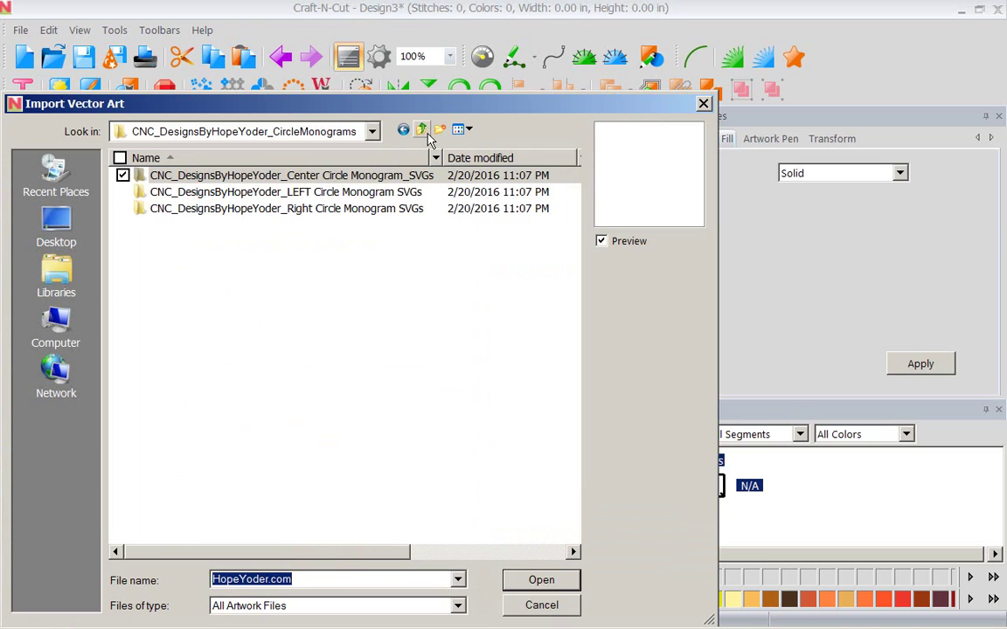
click(163, 197)
double_click(162, 197)
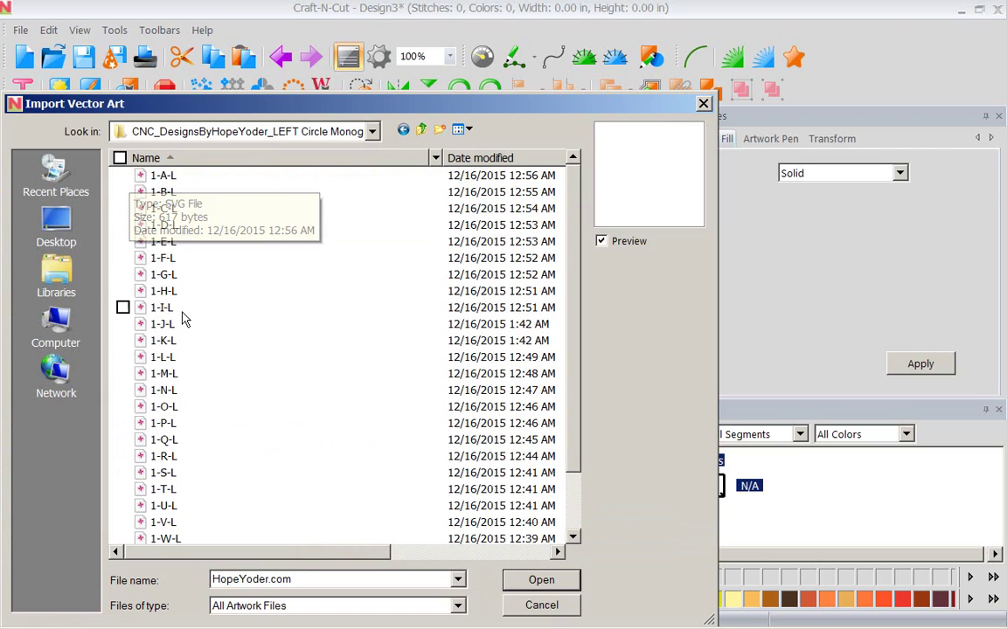
click(171, 277)
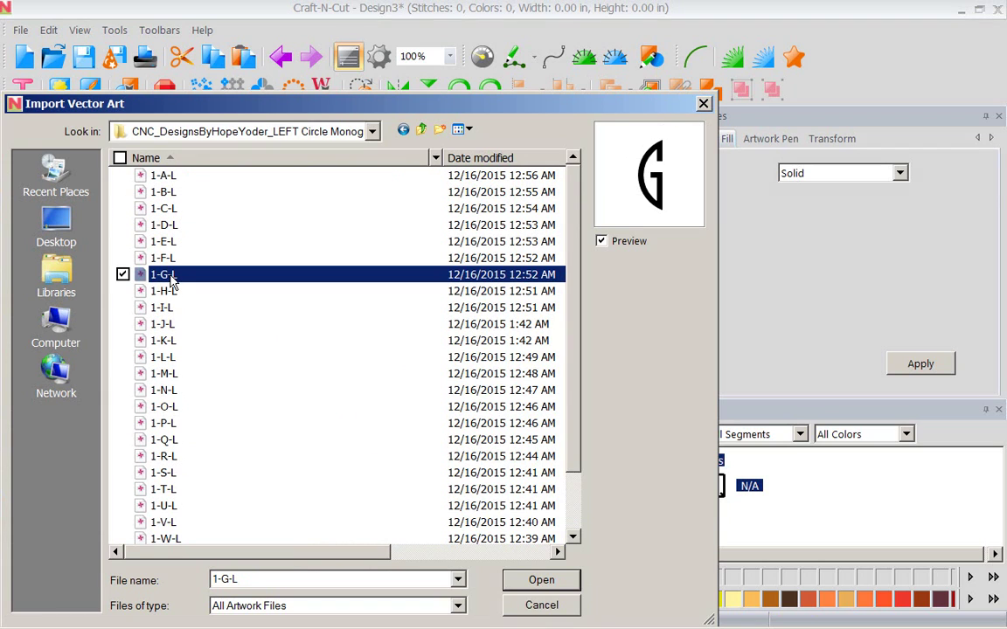
click(562, 581)
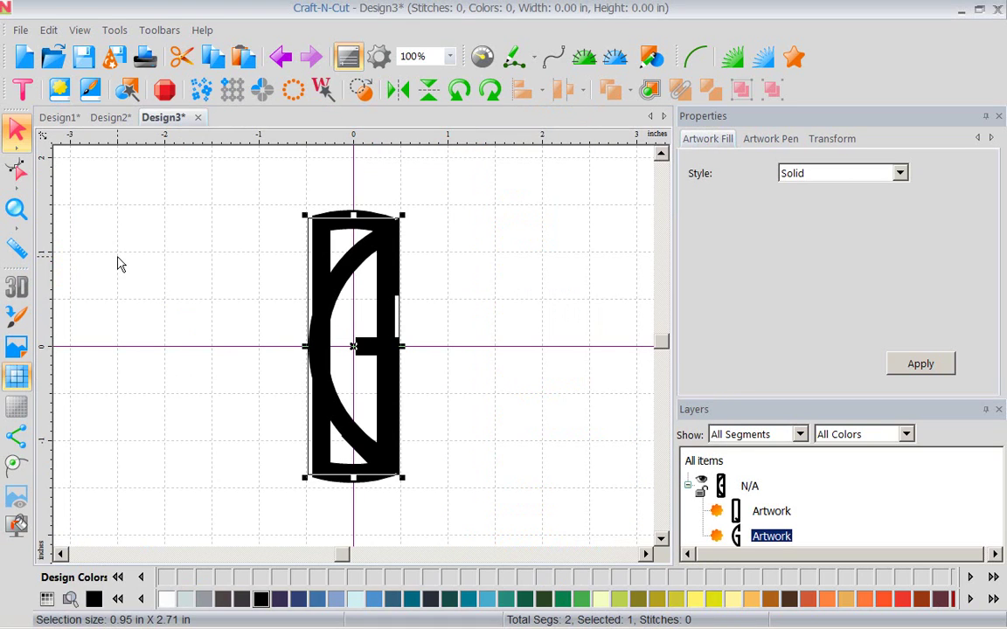
- Import the 2-K-R right letter from the Right Circle Monogram SVGs folder
click(22, 31)
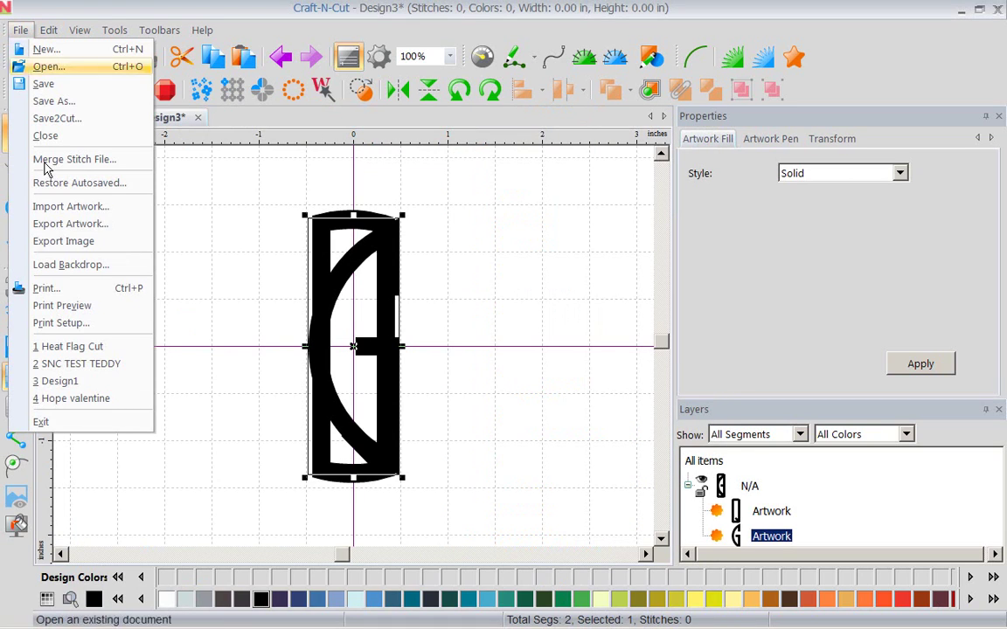
click(37, 208)
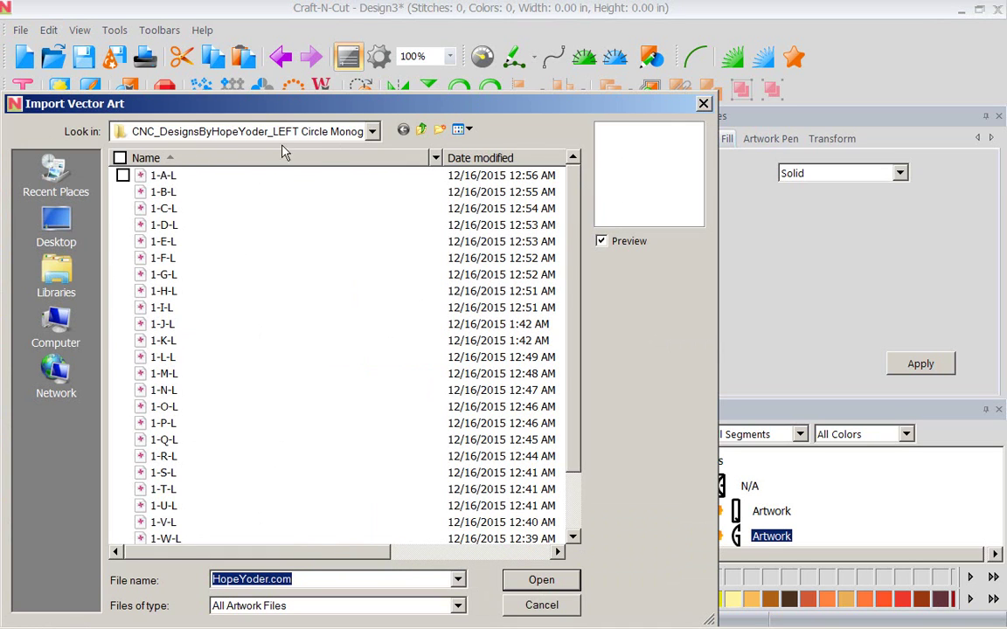
click(372, 131)
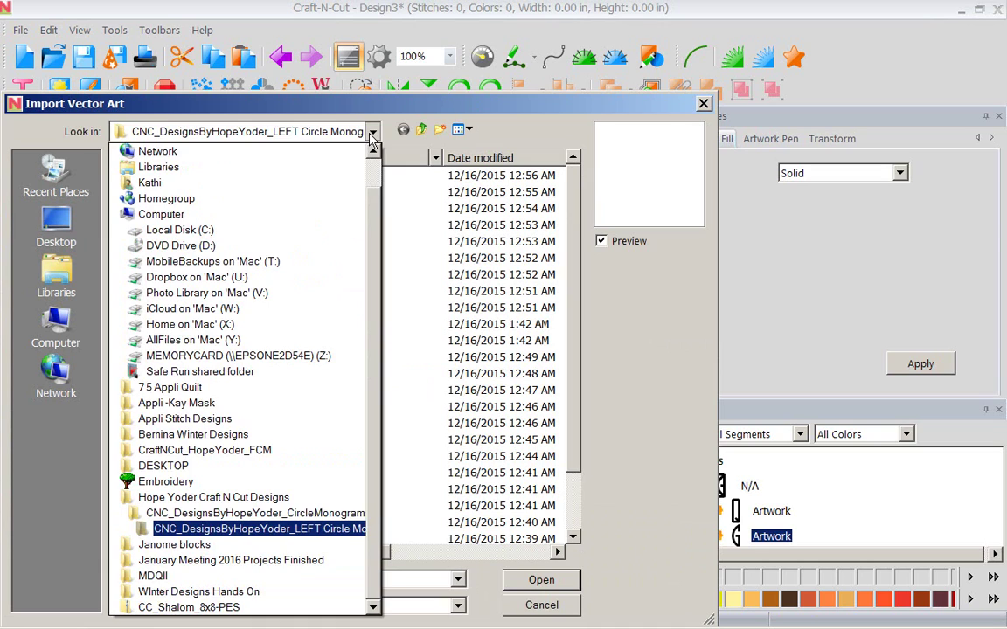
click(371, 133)
key(Up)
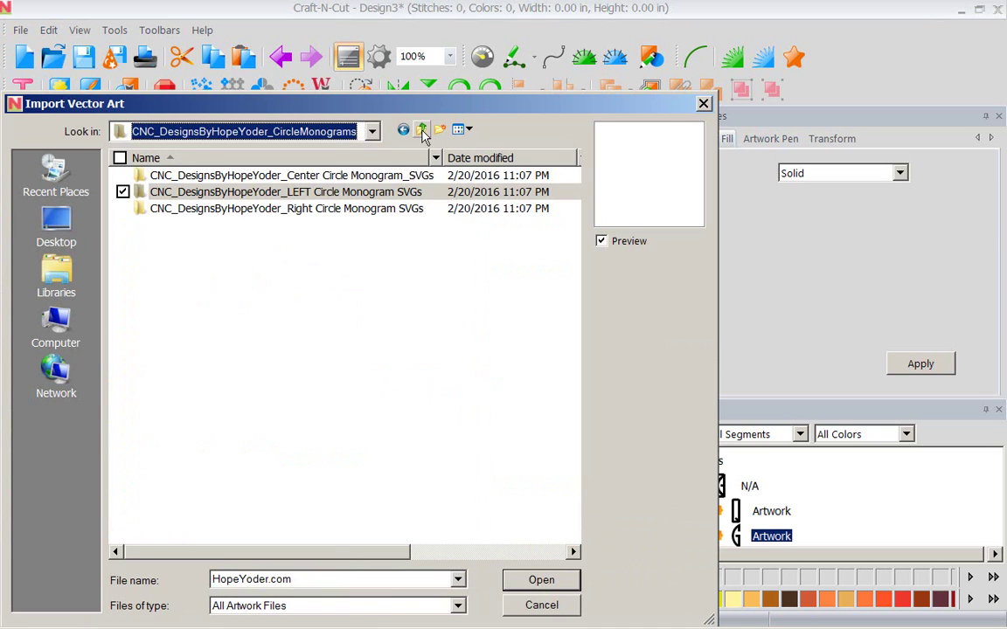
double_click(256, 210)
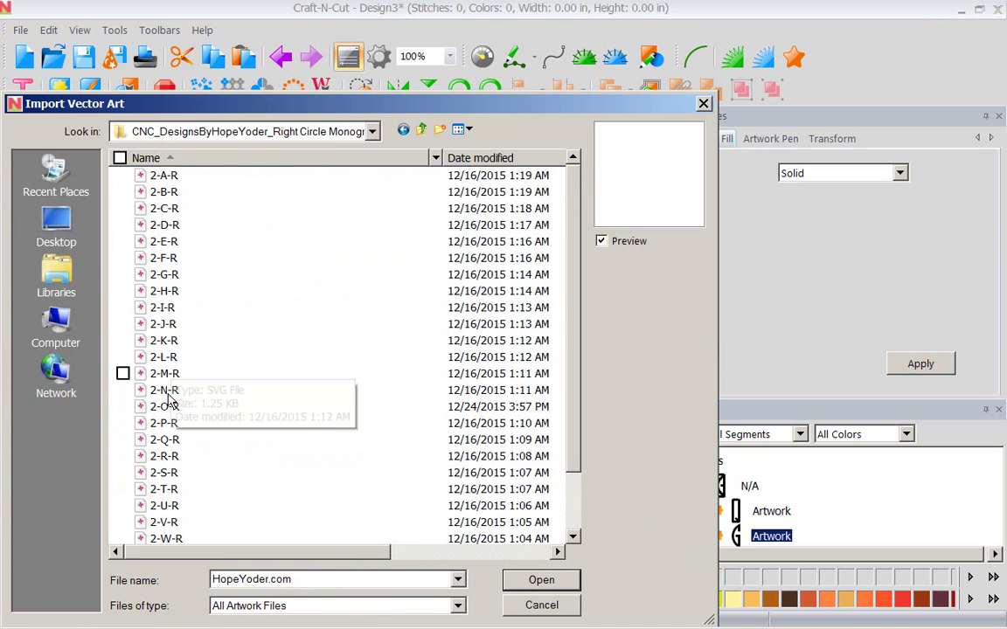
click(175, 341)
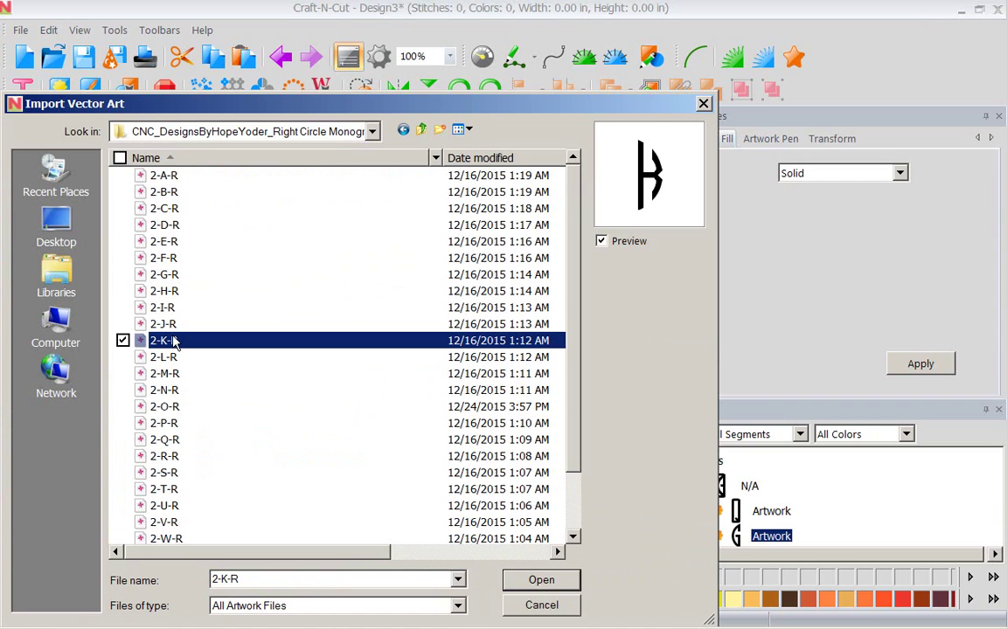
click(513, 581)
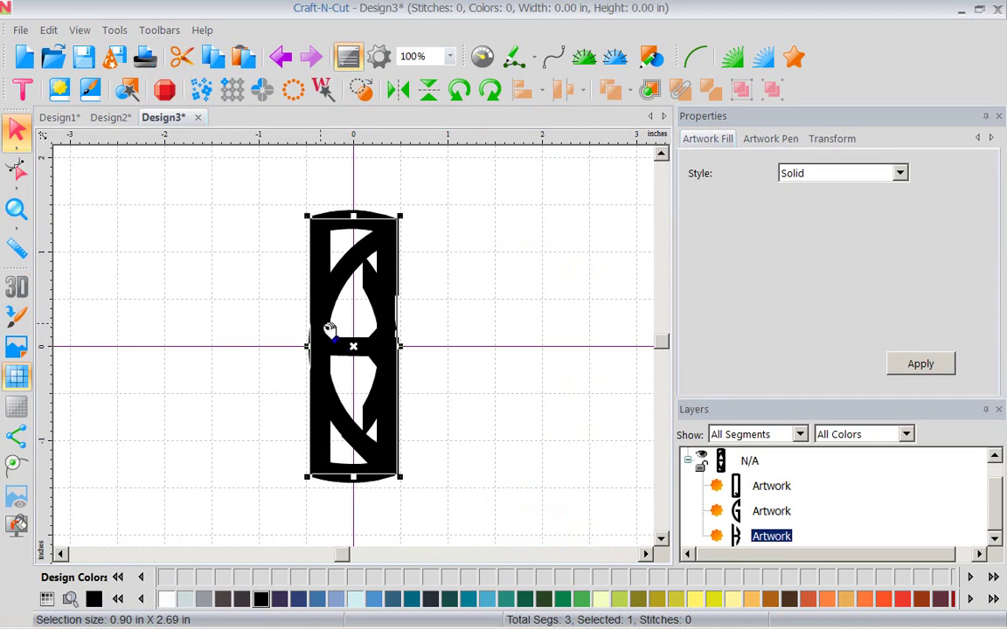
- Fit the K right of the Q and the G left of it, nudging the G into alignment
drag(358, 347, 449, 348)
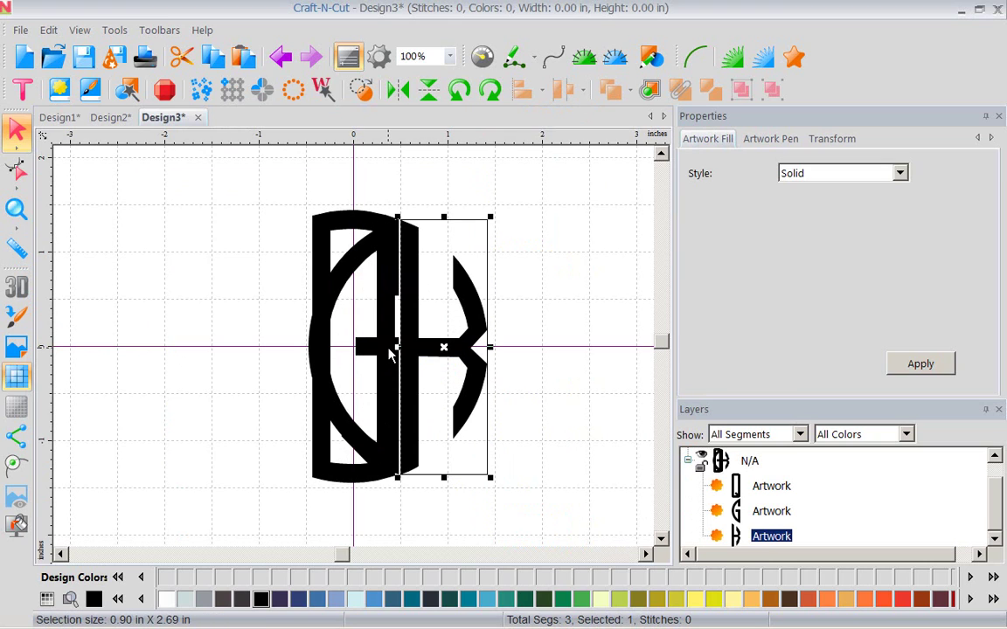
click(751, 512)
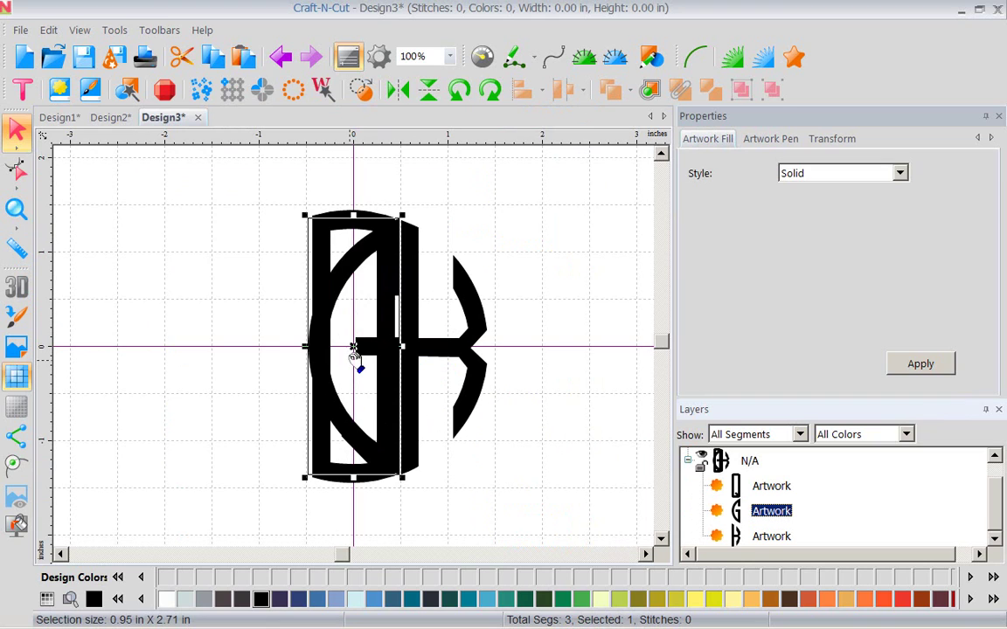
drag(354, 349, 265, 348)
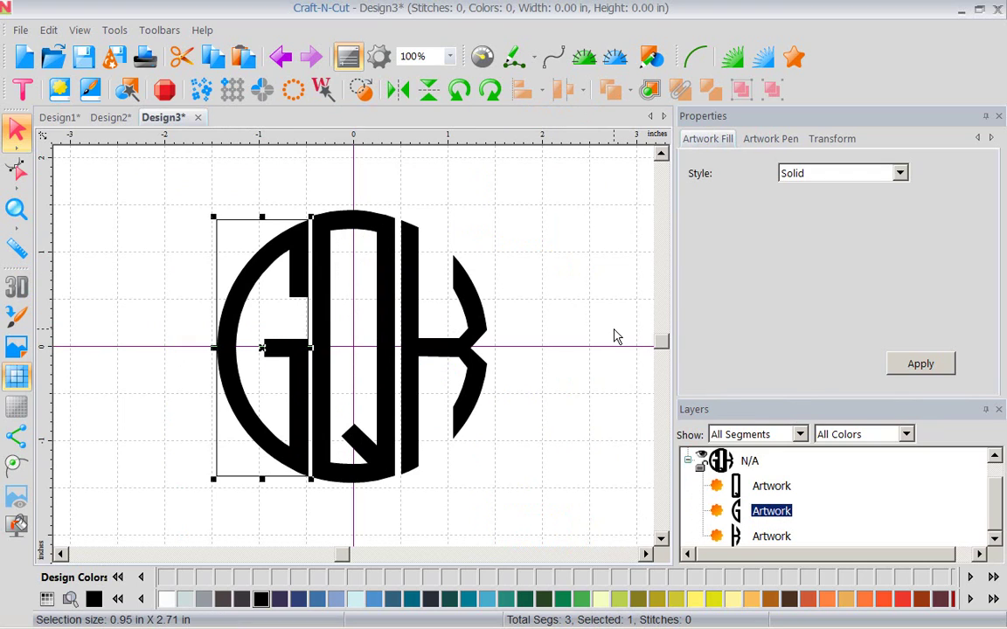
key(Left)
key(Left)
key(Left)
key(Left)
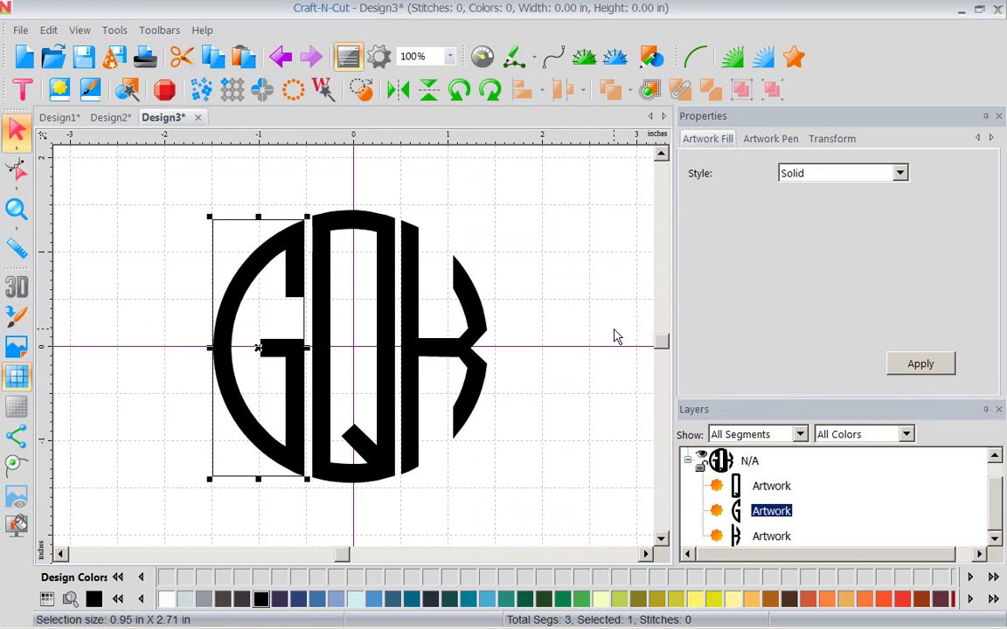
click(587, 376)
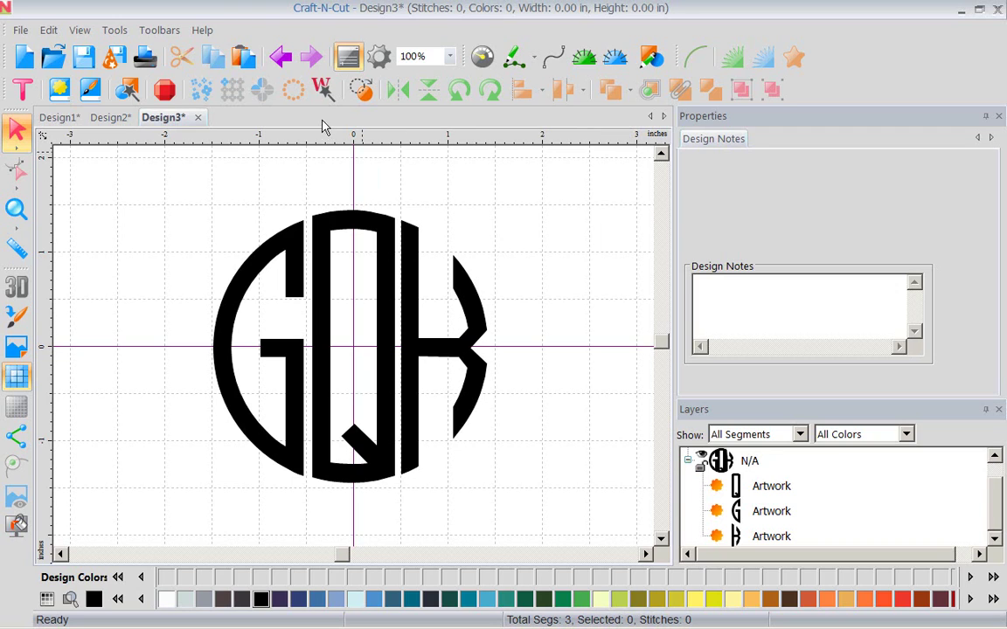
- Place a single 0.16 in (16 ss) rhinestone above the monogram's upper left and select it for Circle Sets
click(165, 93)
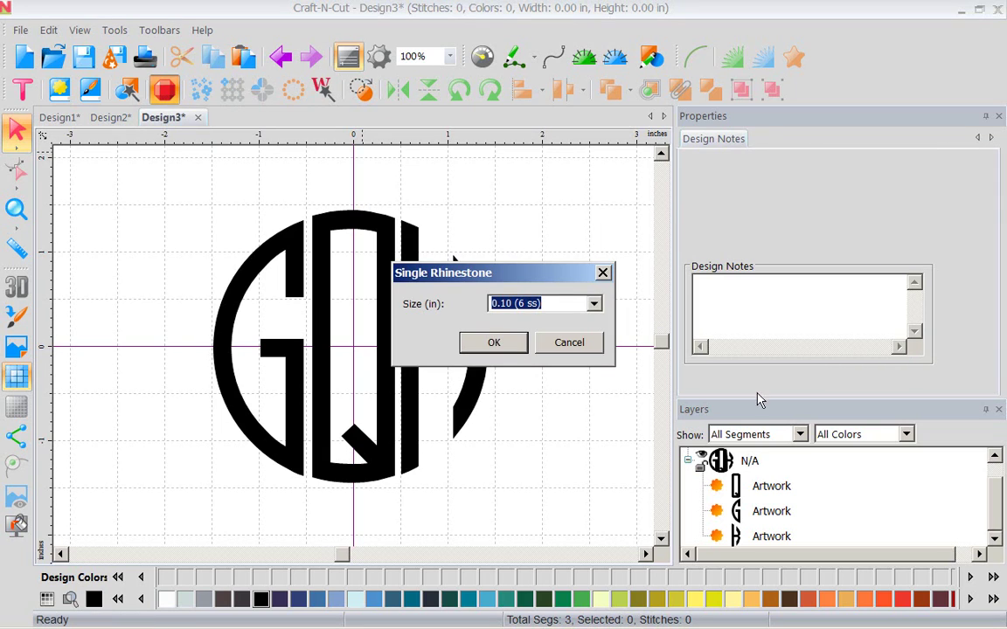
click(595, 304)
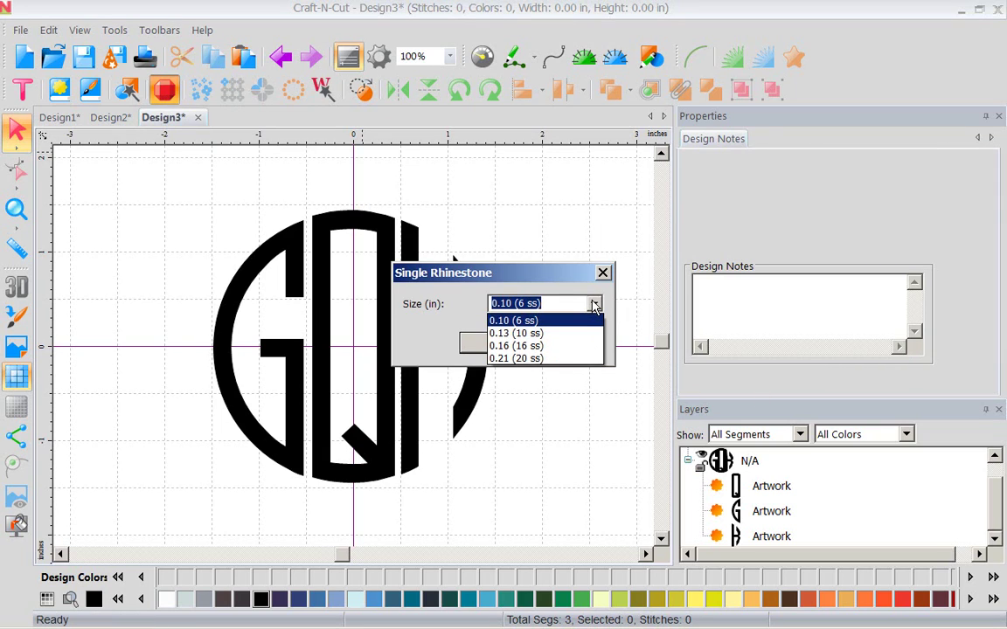
click(558, 346)
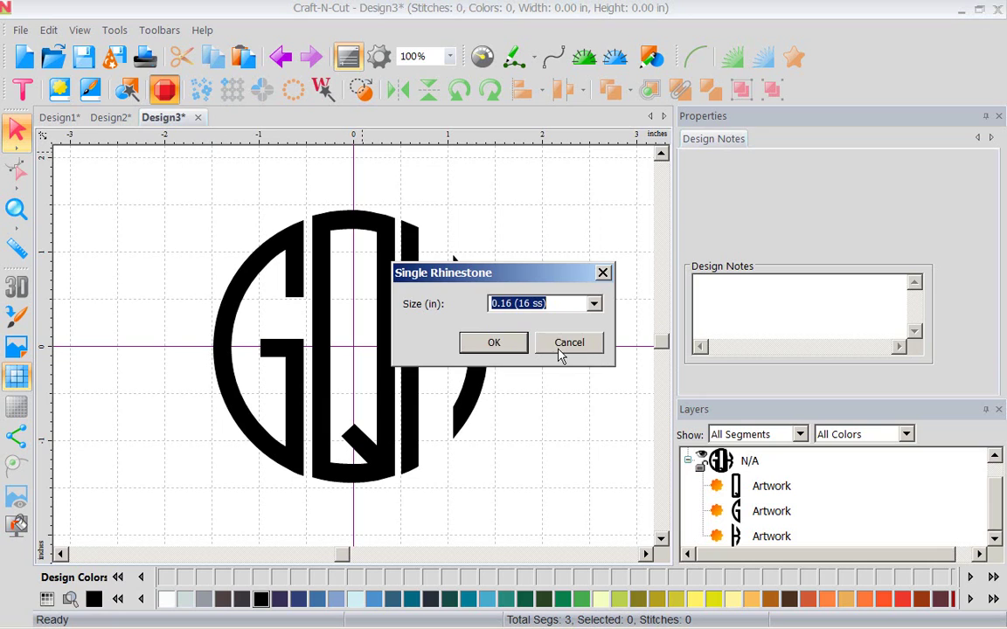
click(494, 343)
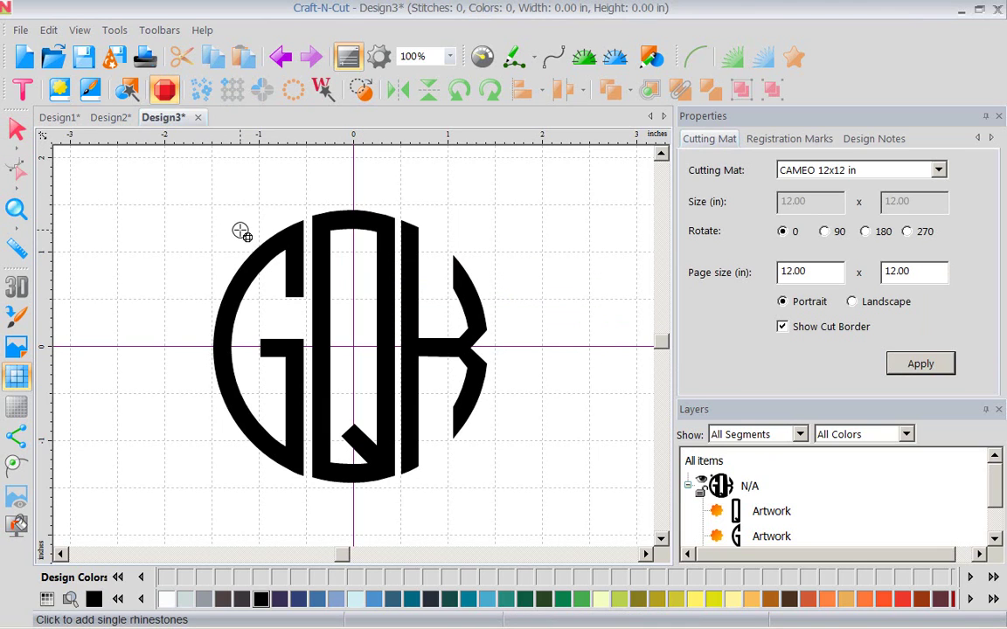
click(240, 230)
click(16, 127)
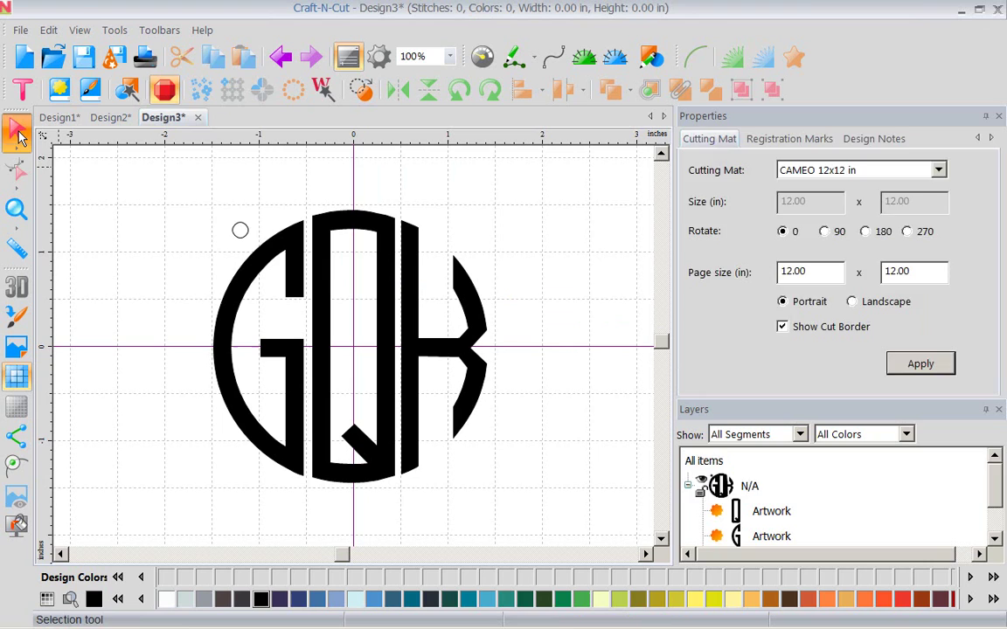
click(291, 97)
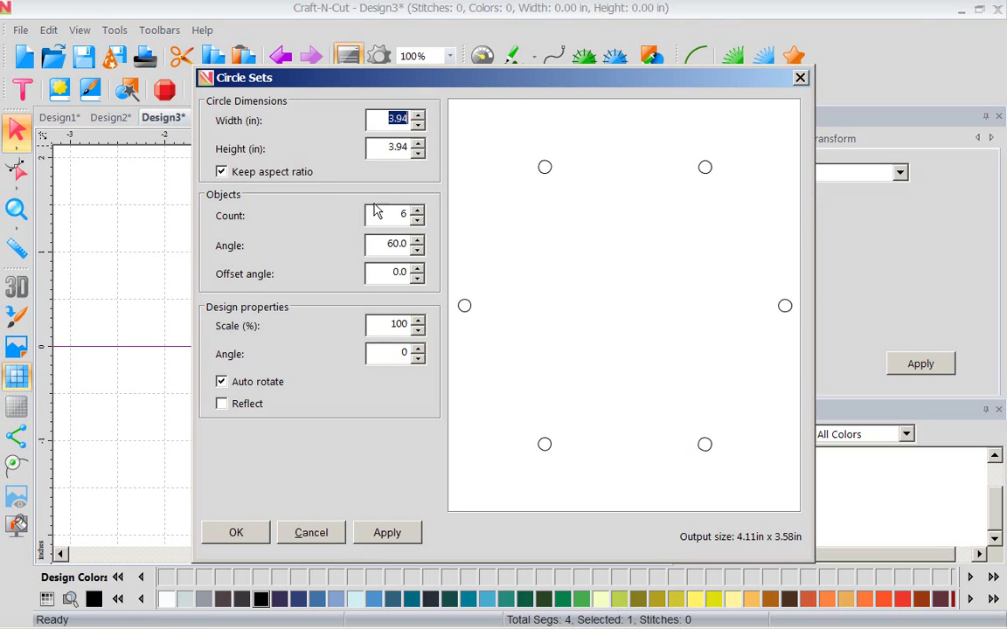
- Set Circle Sets count to 50, then drag the rhinestone ring to centre it on the GQK monogram
double_click(404, 215)
text(50)
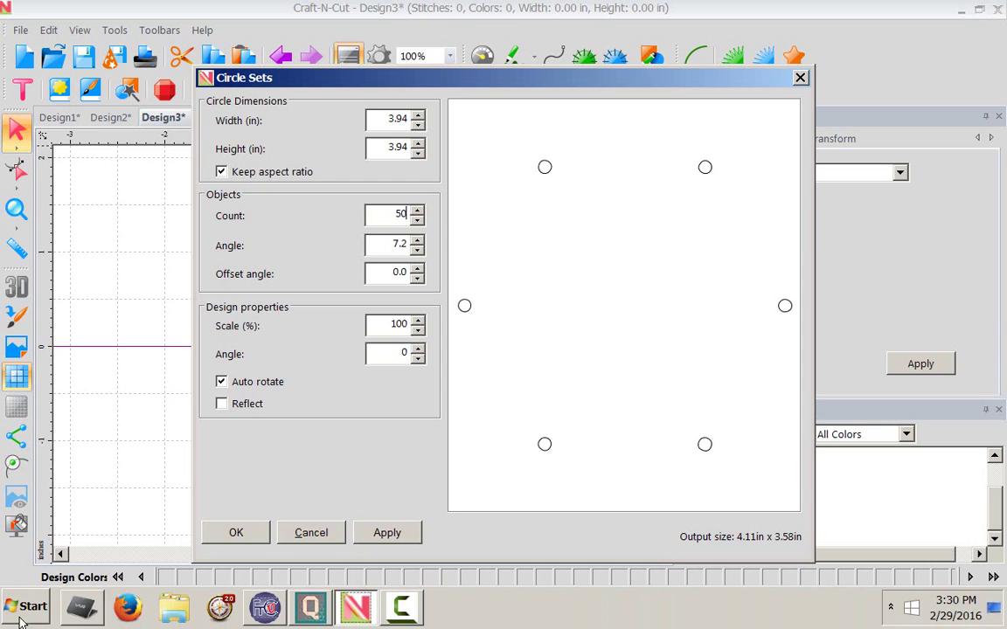
click(409, 536)
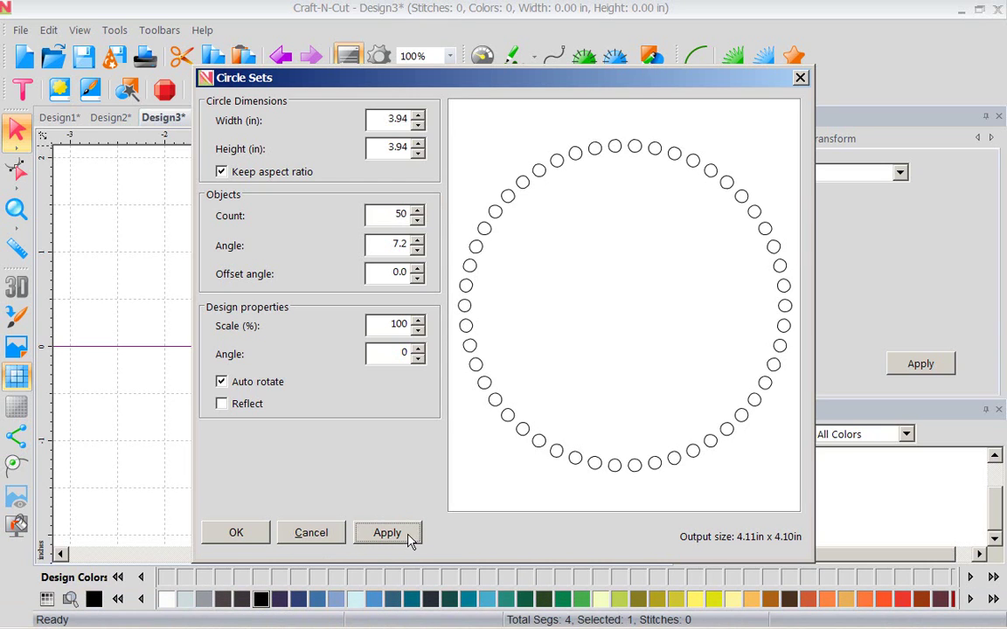
click(234, 534)
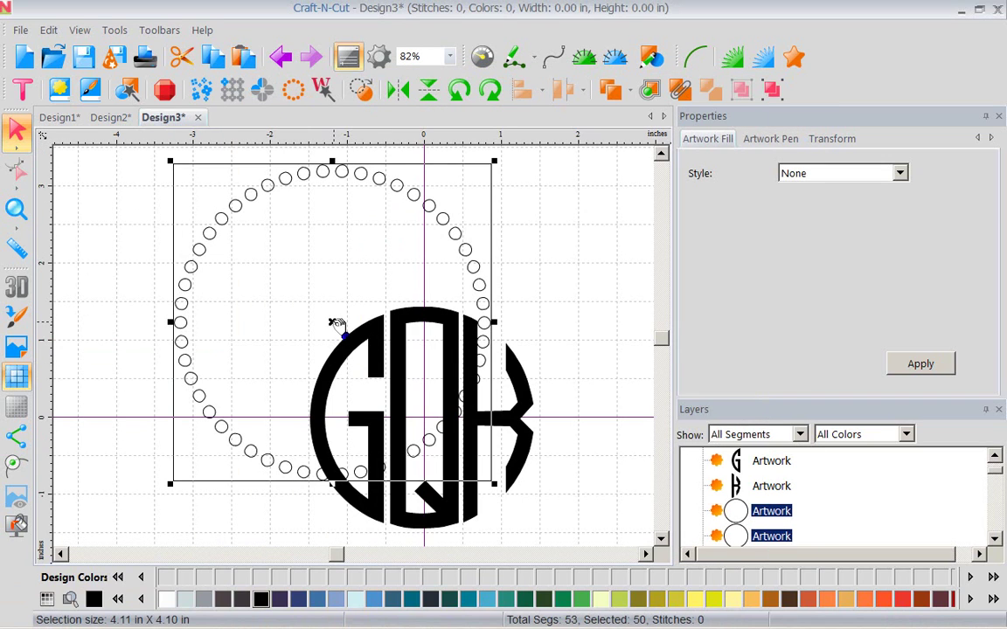
drag(332, 321, 428, 416)
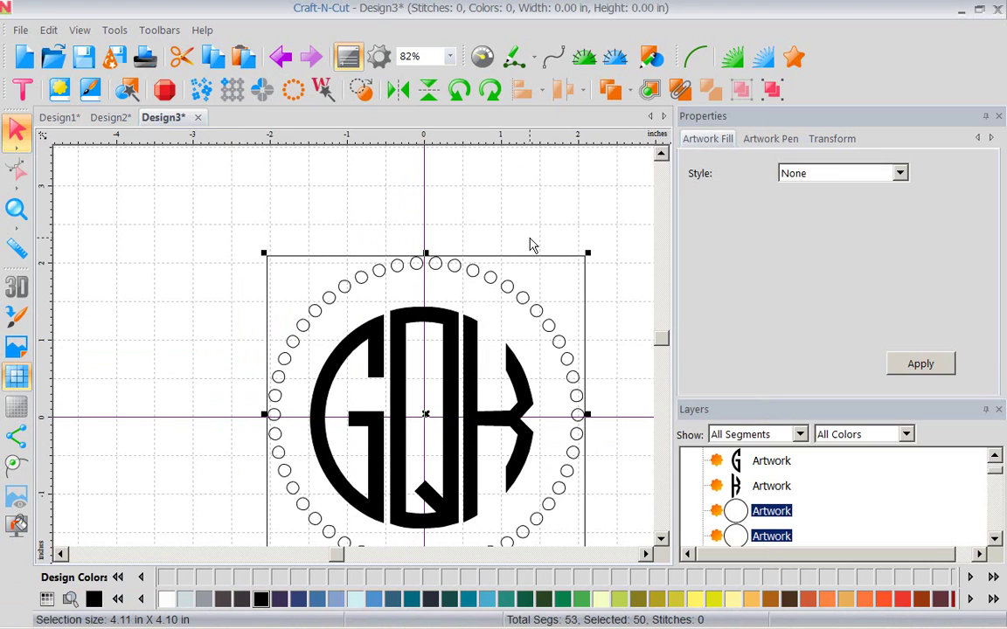
click(573, 193)
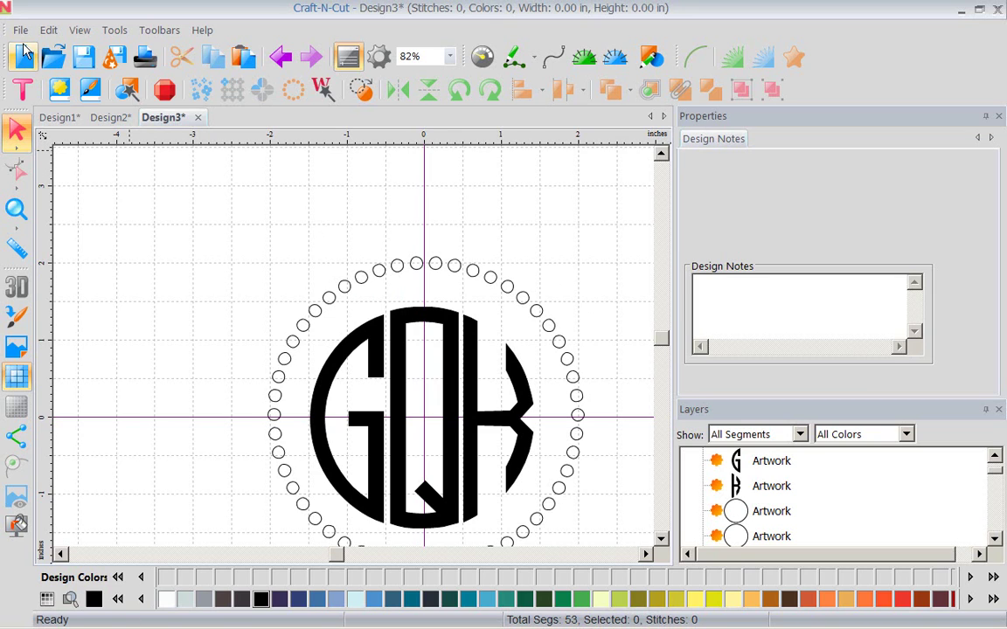
click(20, 30)
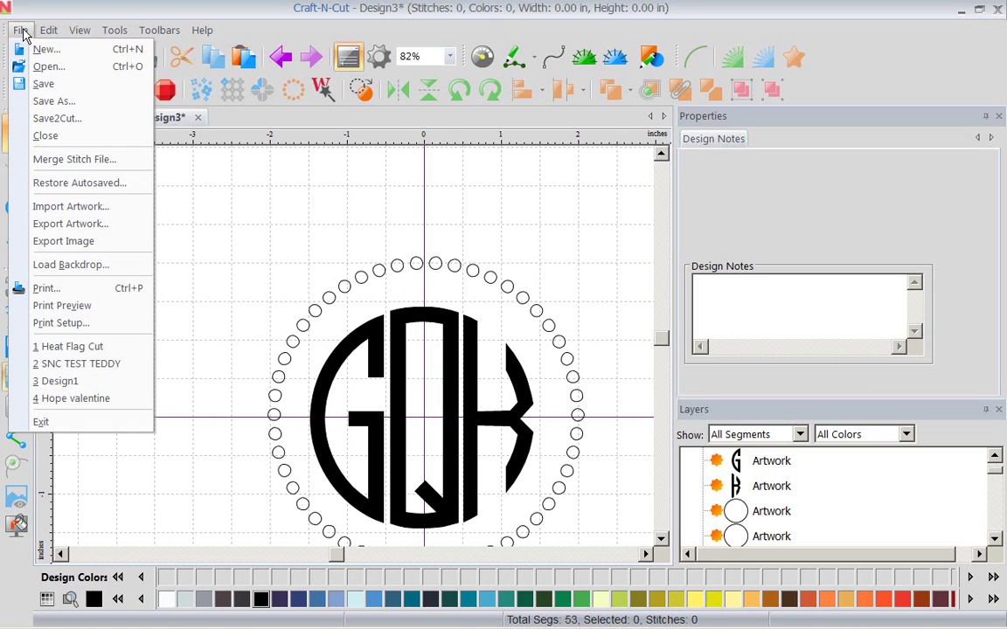
click(54, 117)
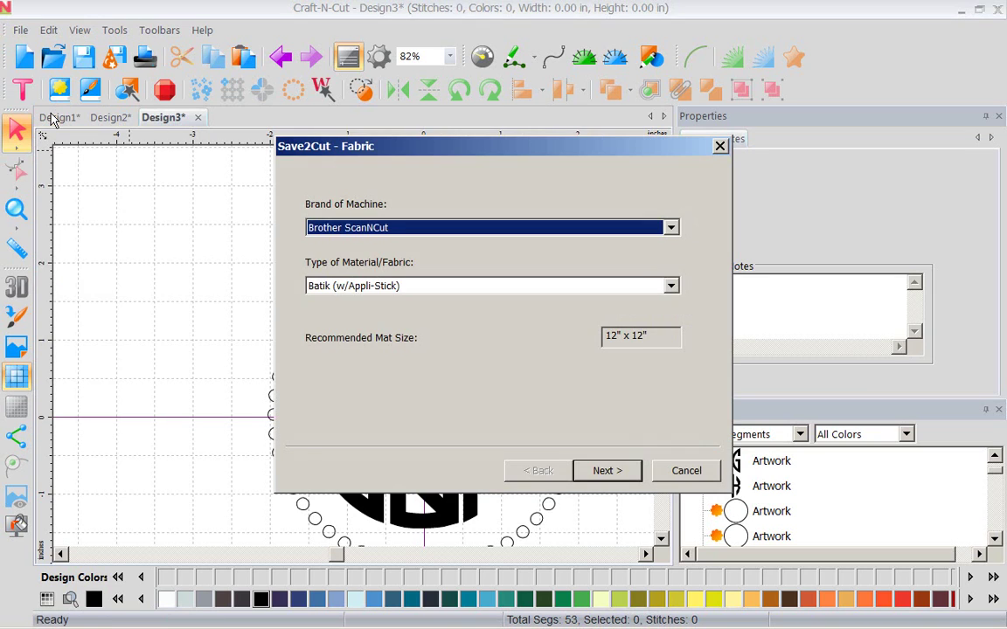
click(670, 286)
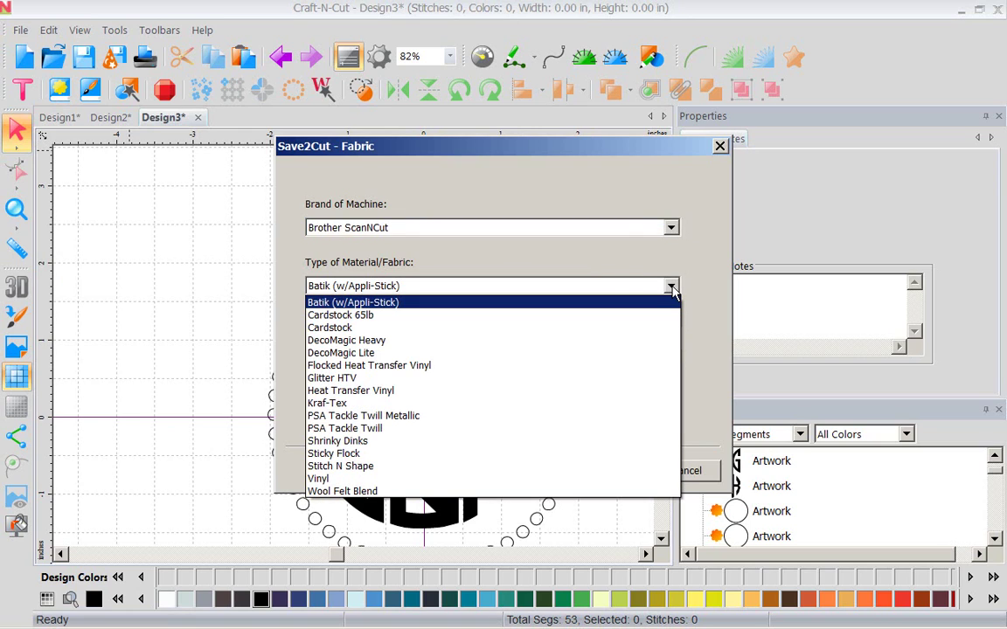
click(381, 367)
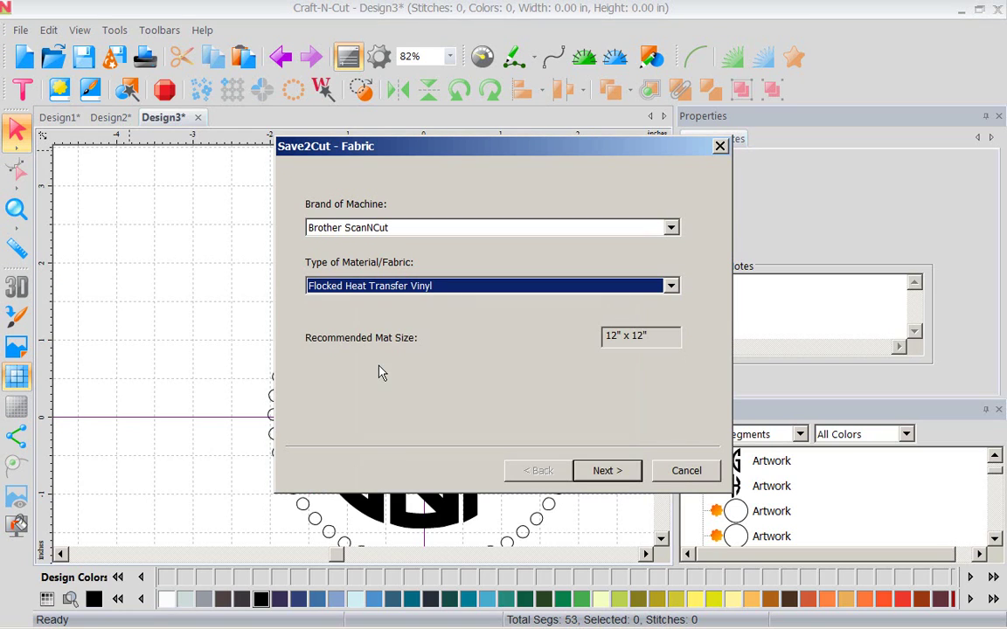
click(618, 476)
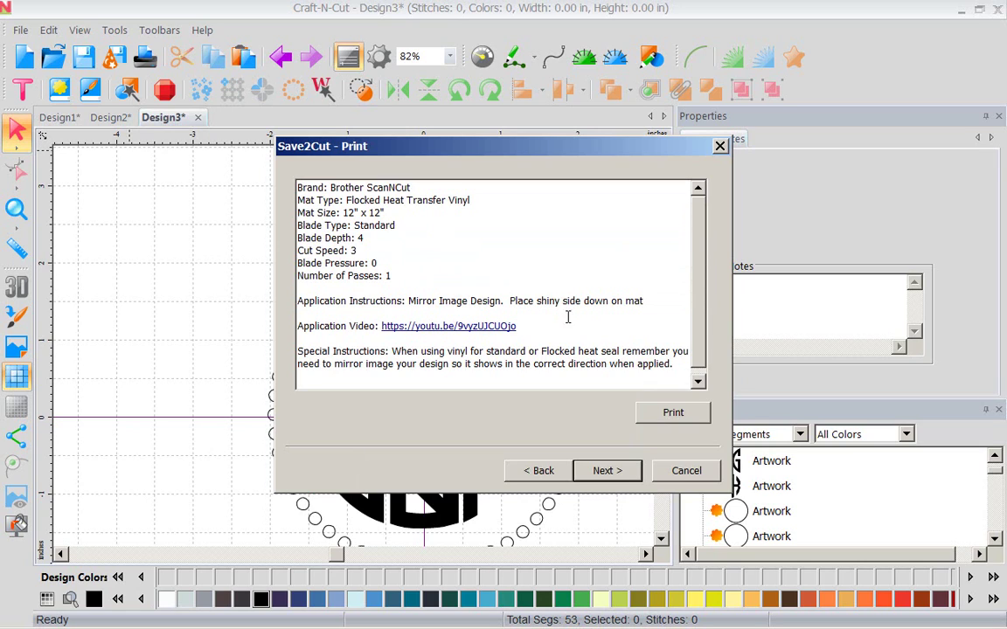
scroll(695, 347, down, 1)
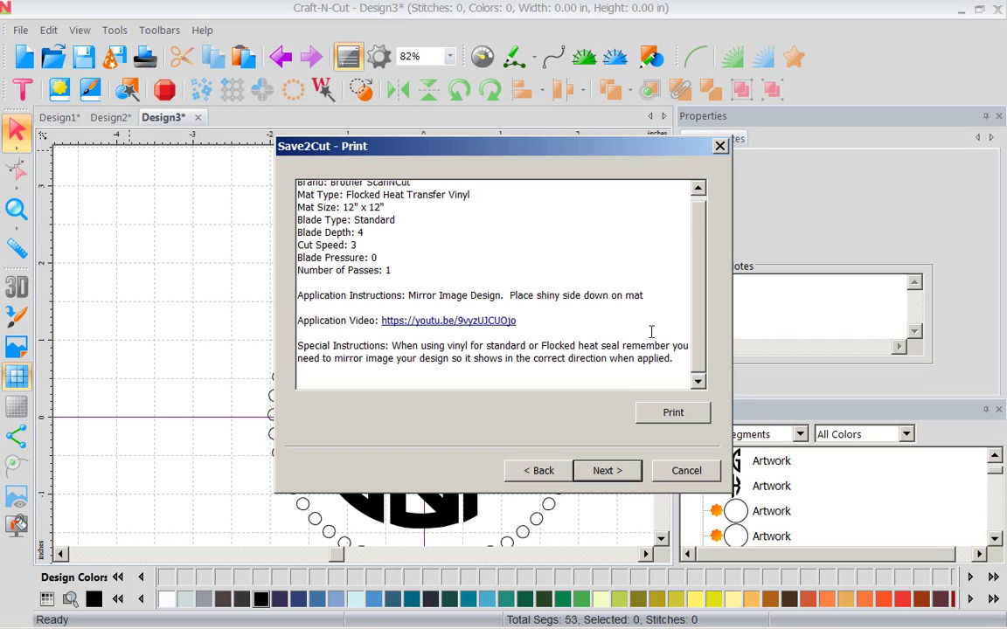
click(687, 471)
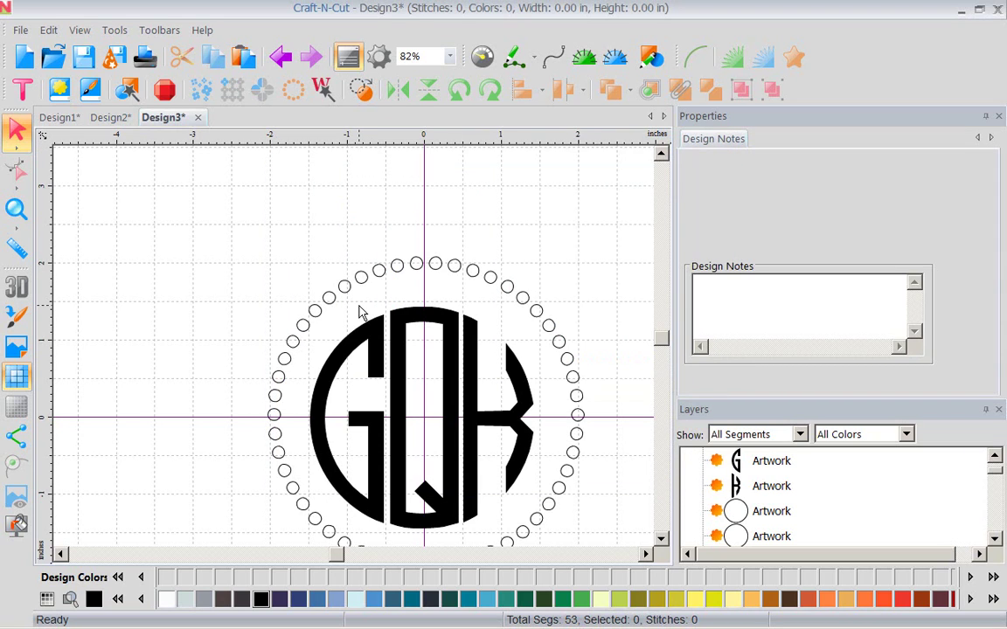